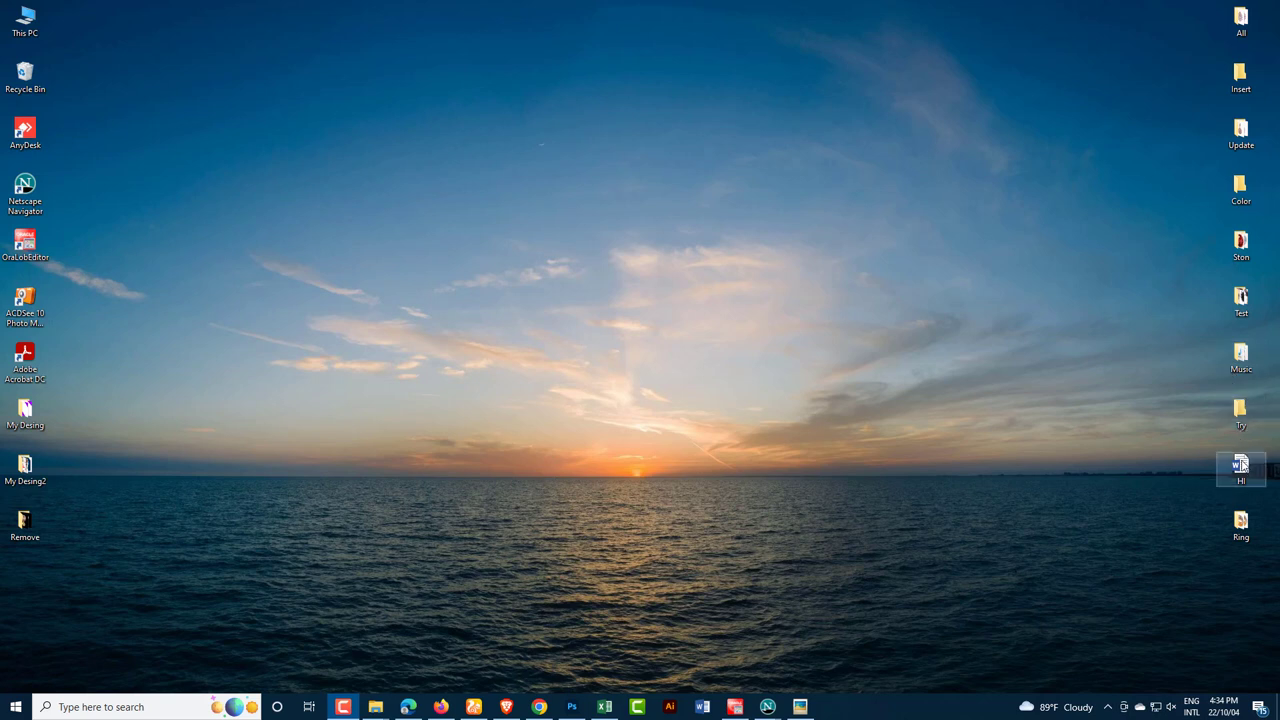
{"action": "double_click", "coordinate": [1242, 525]}
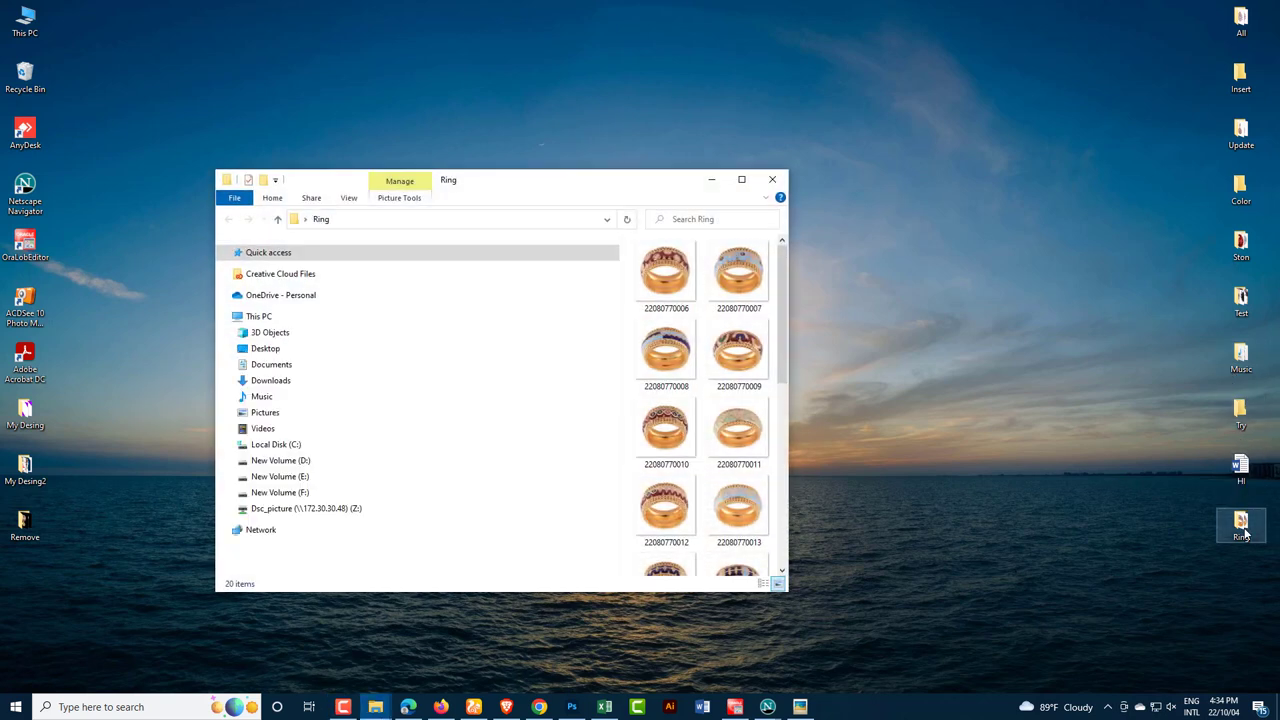
{"action": "left_click", "coordinate": [744, 190]}
{"action": "left_click", "coordinate": [466, 114]}
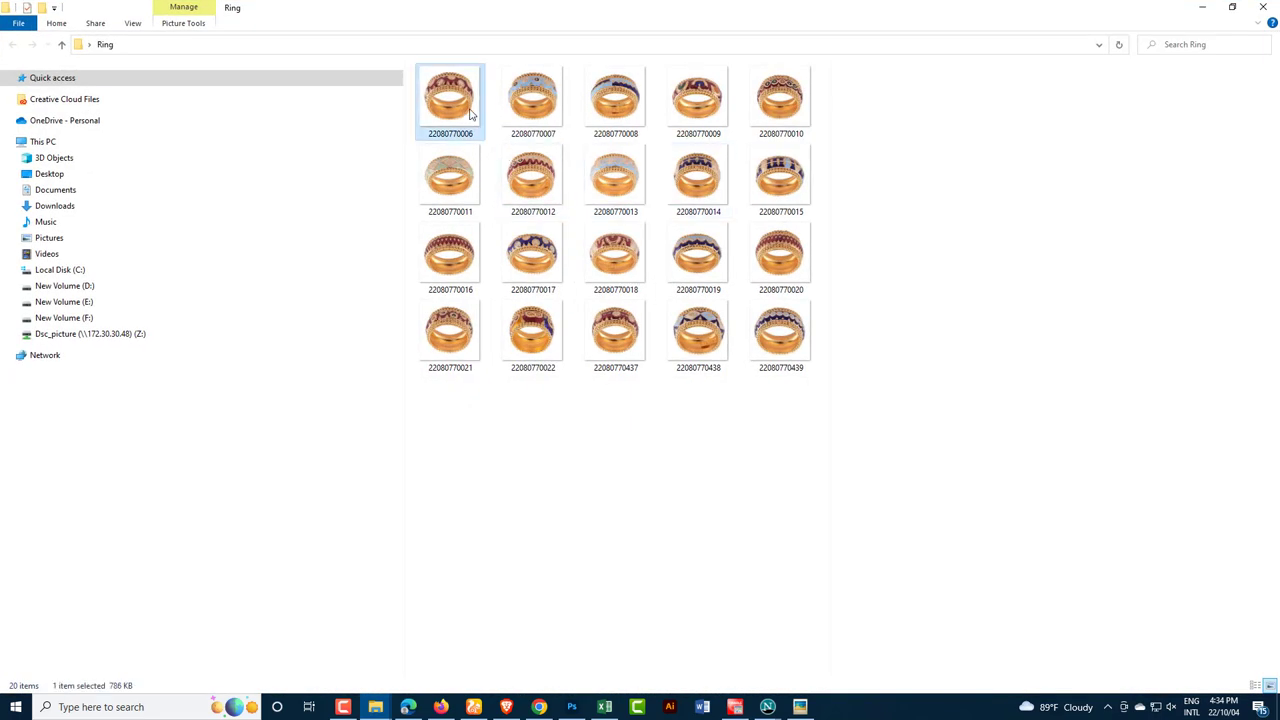
{"action": "left_click", "coordinate": [531, 96]}
{"action": "left_click", "coordinate": [634, 97]}
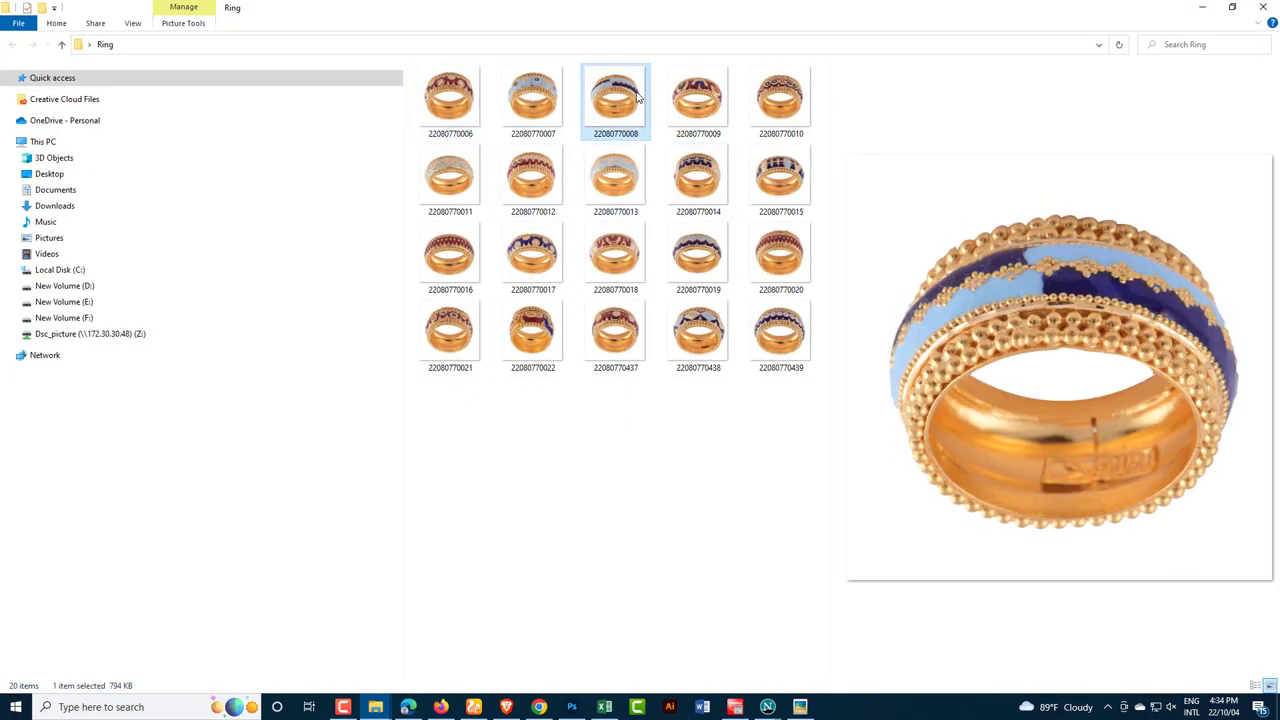
{"action": "left_click", "coordinate": [1262, 7]}
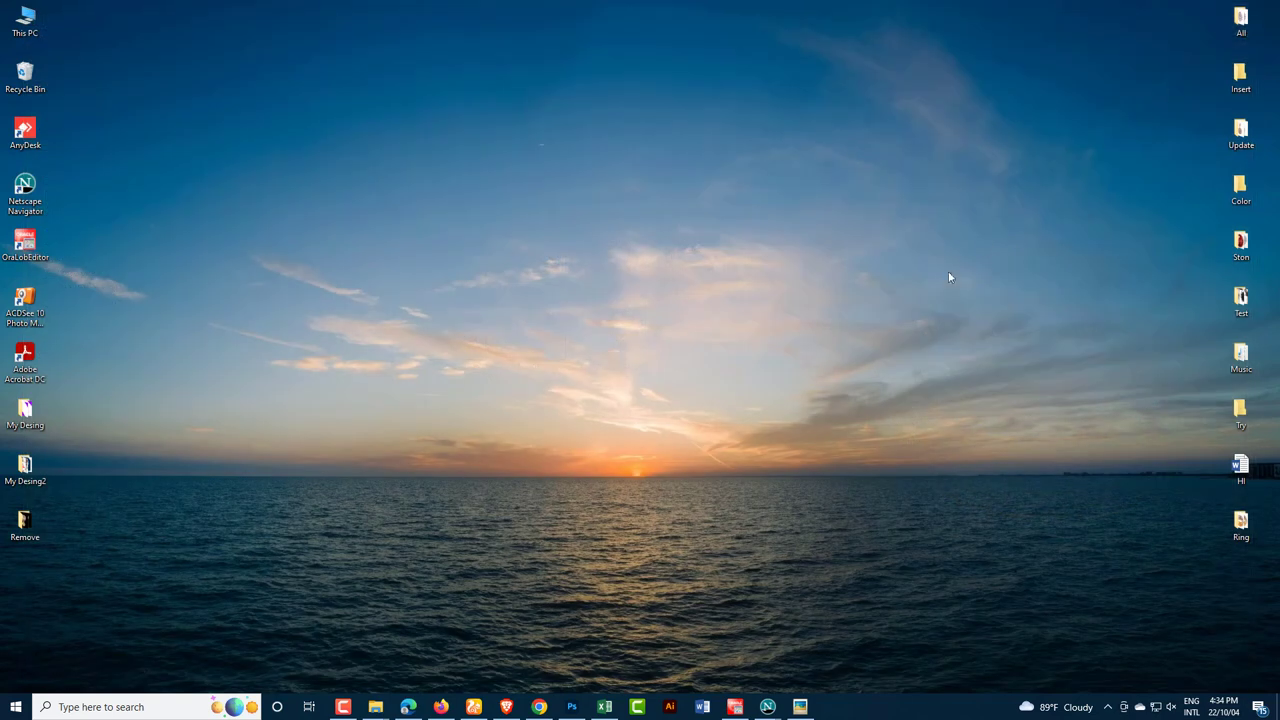
Step: Open 22080770006.JPG from Desktop > Ring in Photoshop
{"action": "left_click", "coordinate": [571, 707]}
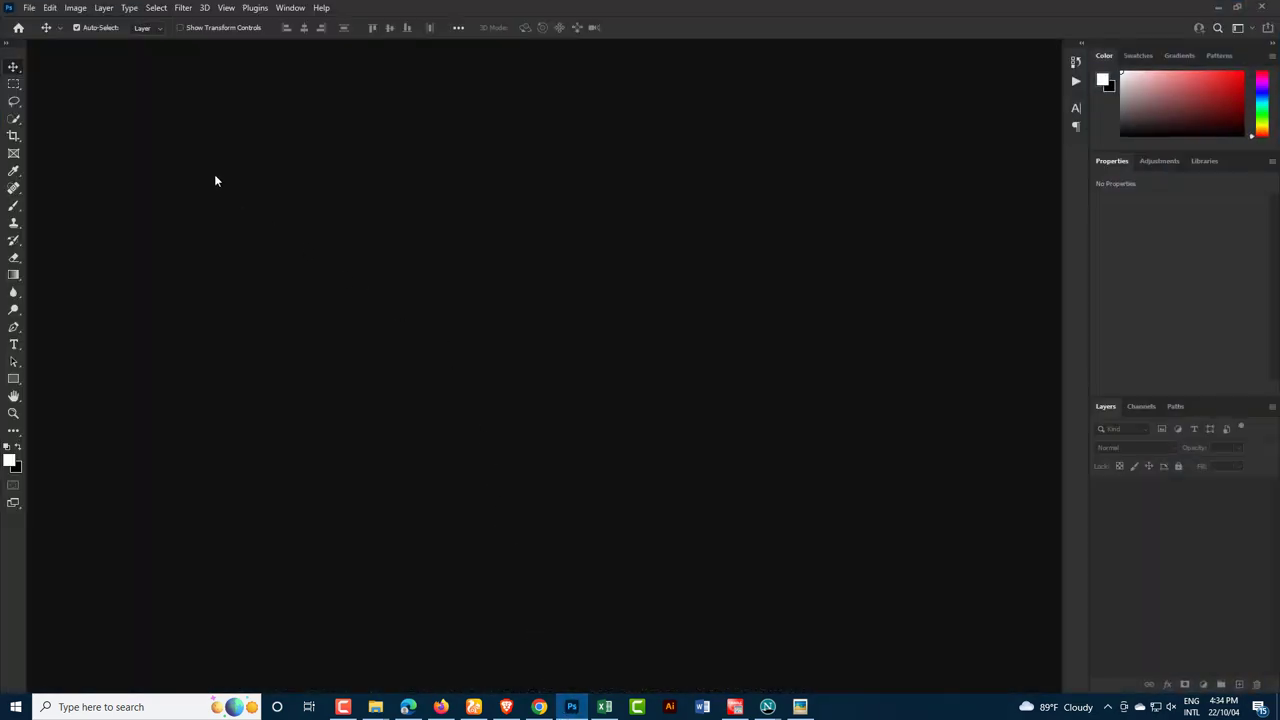
{"action": "left_click", "coordinate": [30, 8]}
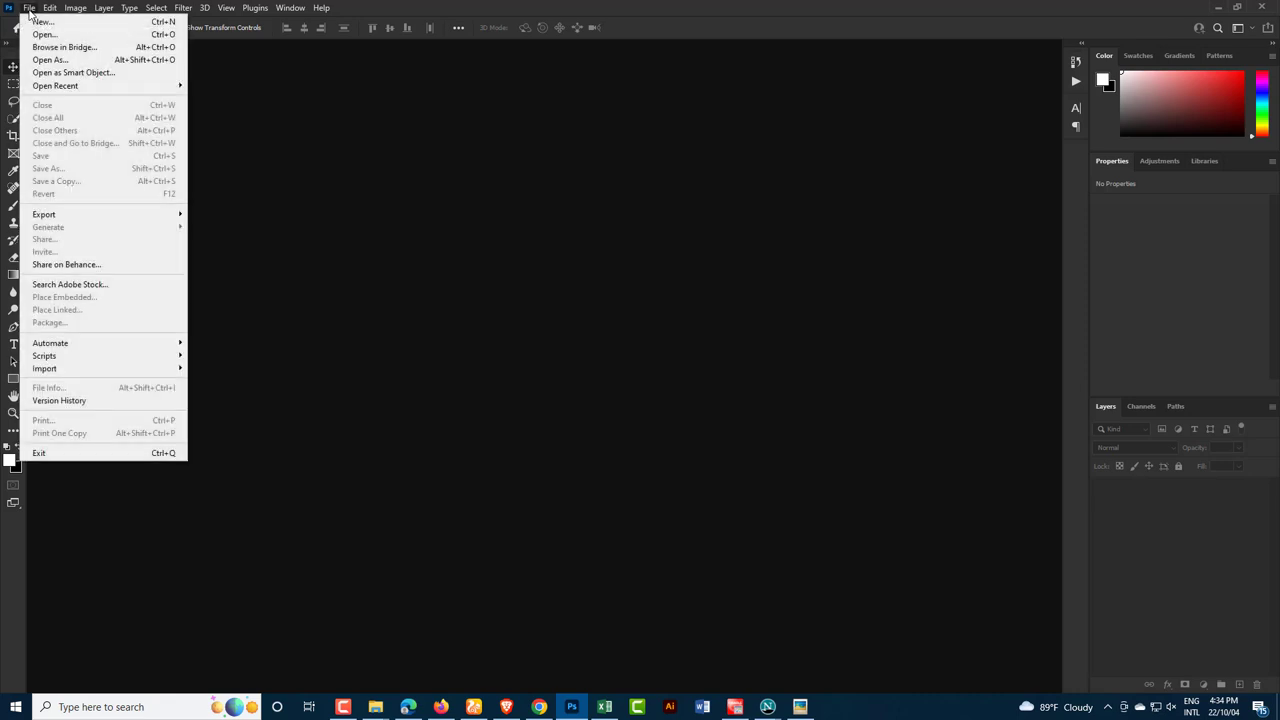
{"action": "left_click", "coordinate": [44, 32]}
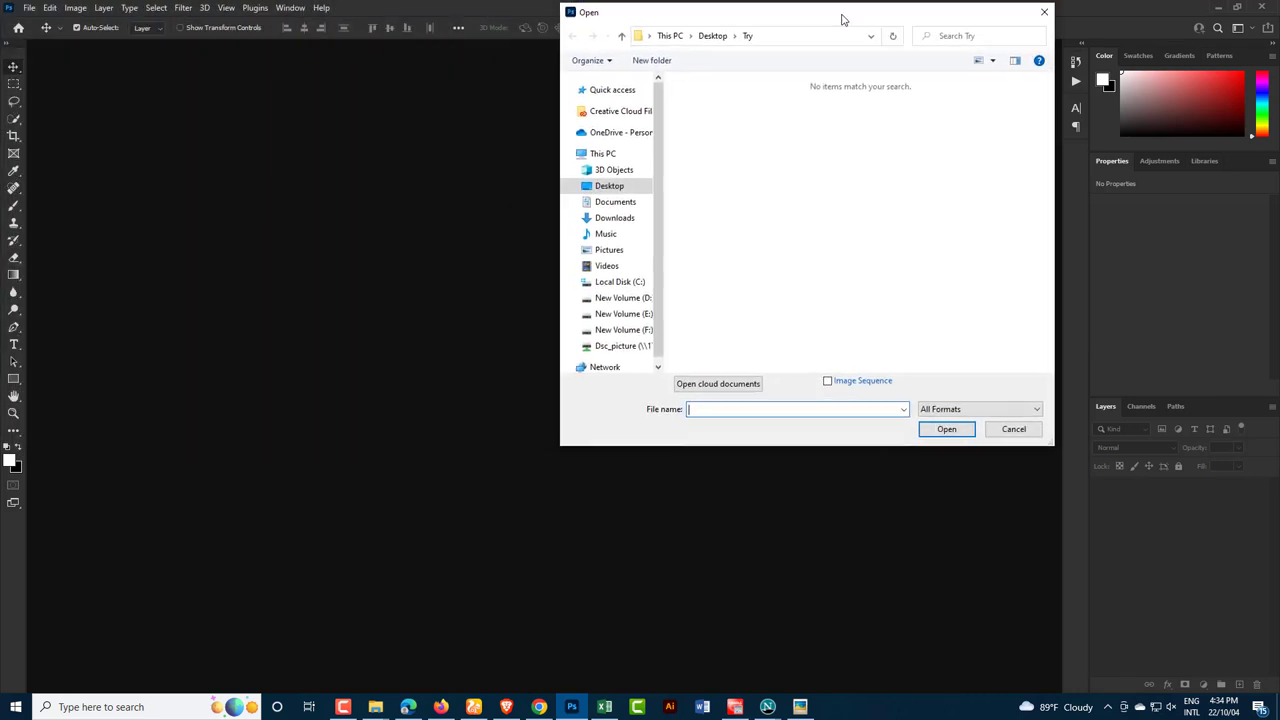
{"action": "left_click_drag", "start_coordinate": [285, 12], "coordinate": [930, 12]}
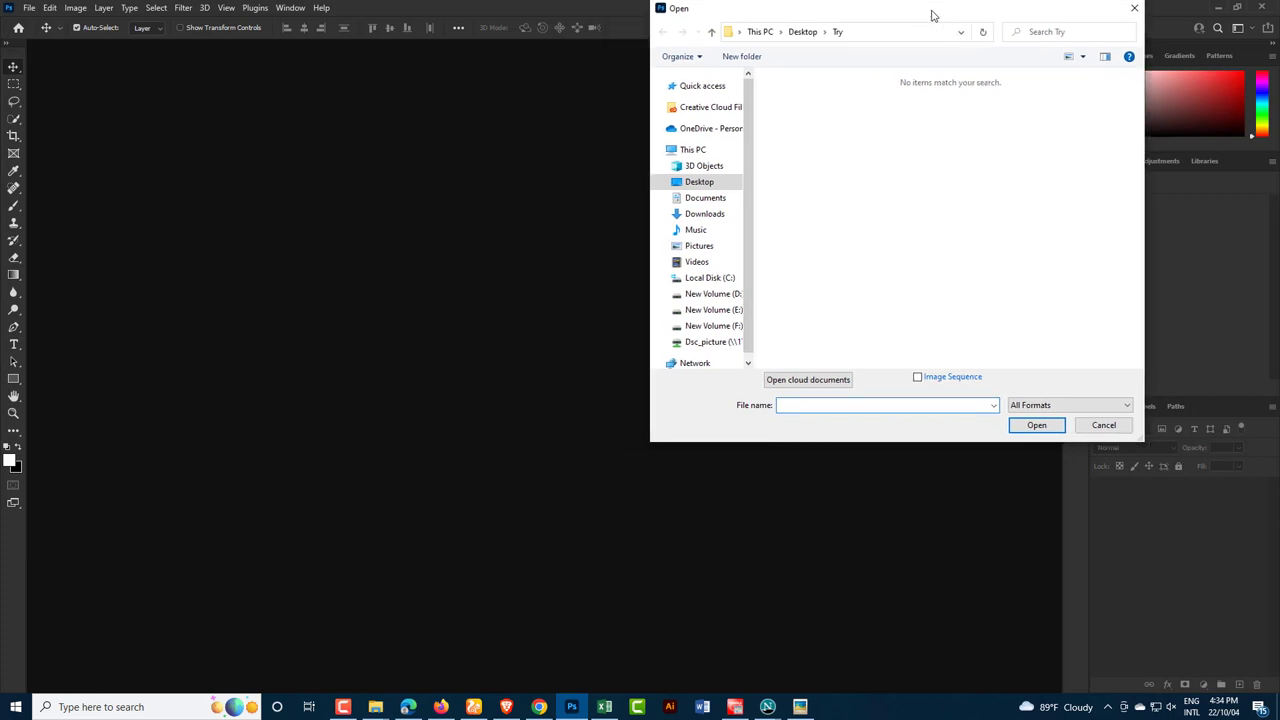
{"action": "left_click", "coordinate": [698, 188]}
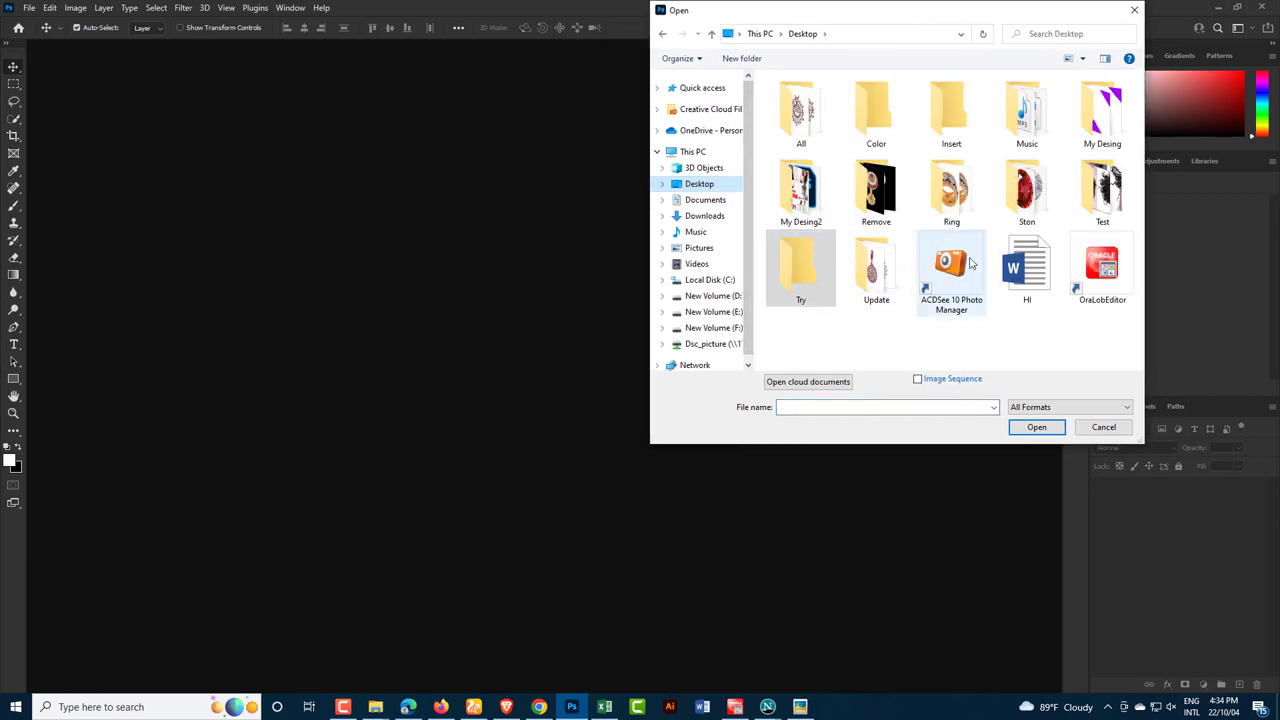
{"action": "double_click", "coordinate": [956, 201]}
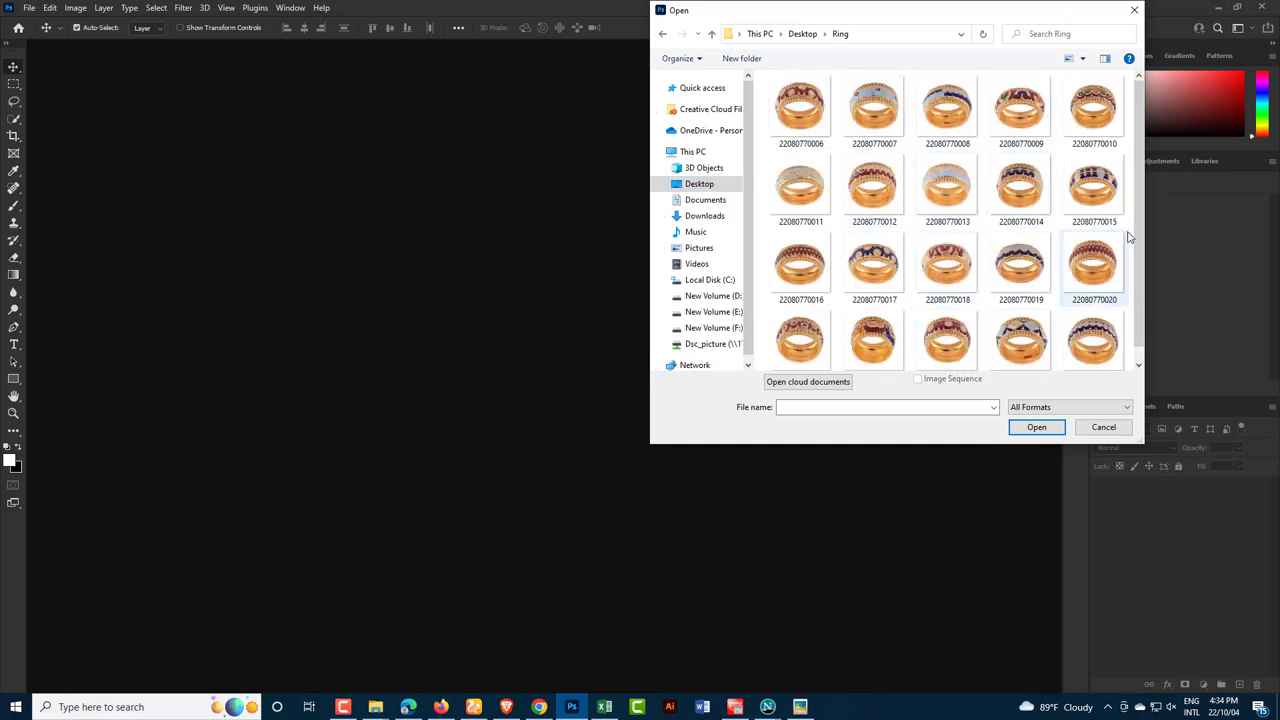
{"action": "mouse_move", "coordinate": [1138, 275]}
{"action": "left_mouse_down"}
{"action": "mouse_move", "coordinate": [1138, 288]}
{"action": "mouse_move", "coordinate": [1133, 253]}
{"action": "left_mouse_up"}
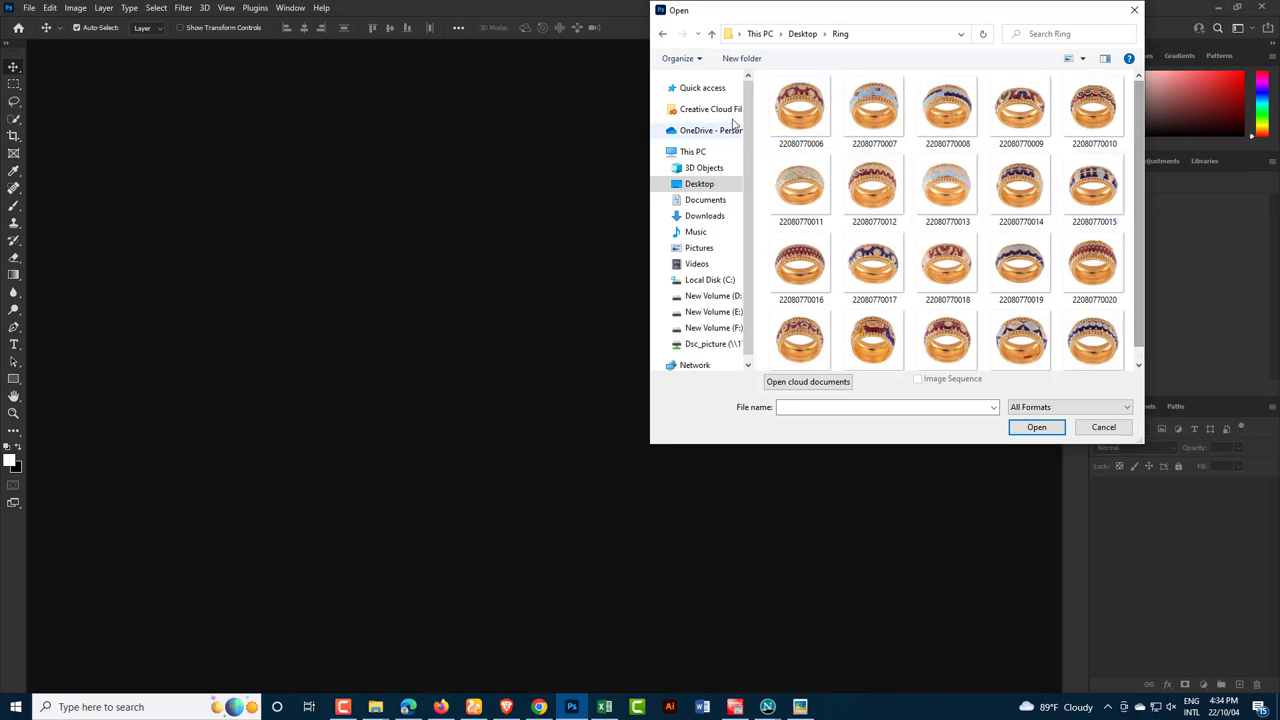
{"action": "left_click", "coordinate": [796, 110]}
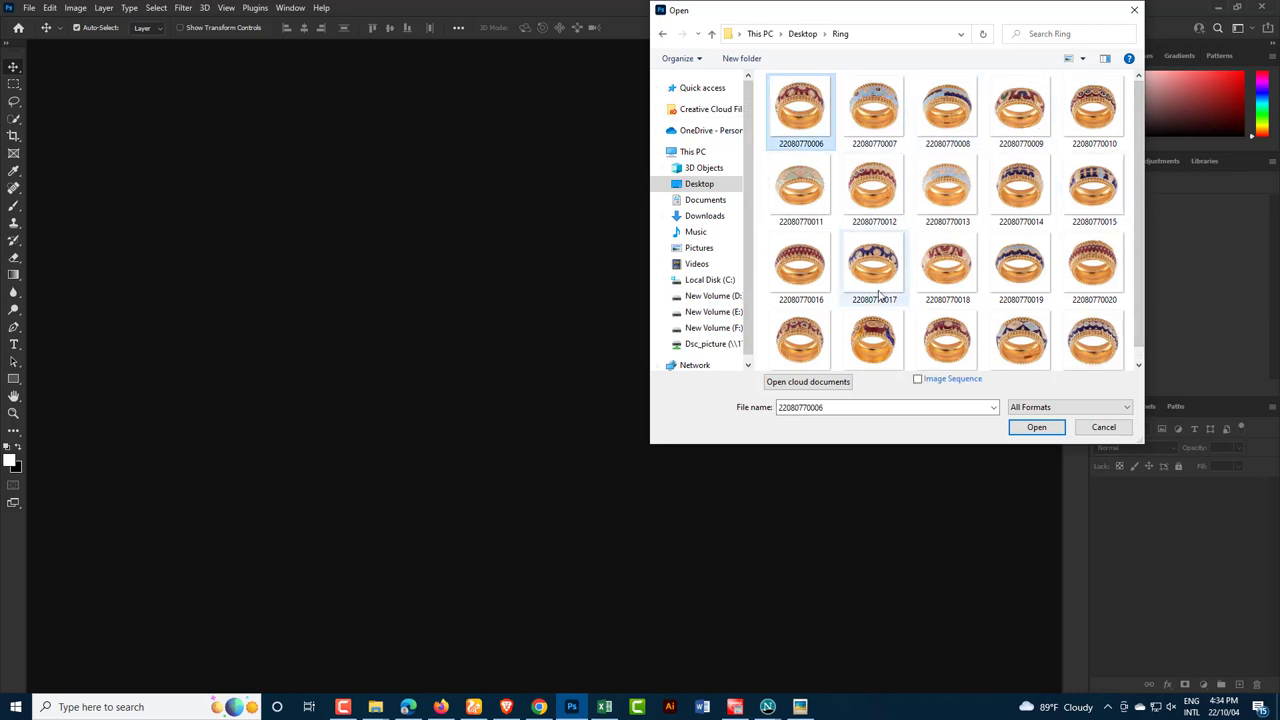
{"action": "left_click", "coordinate": [1033, 427]}
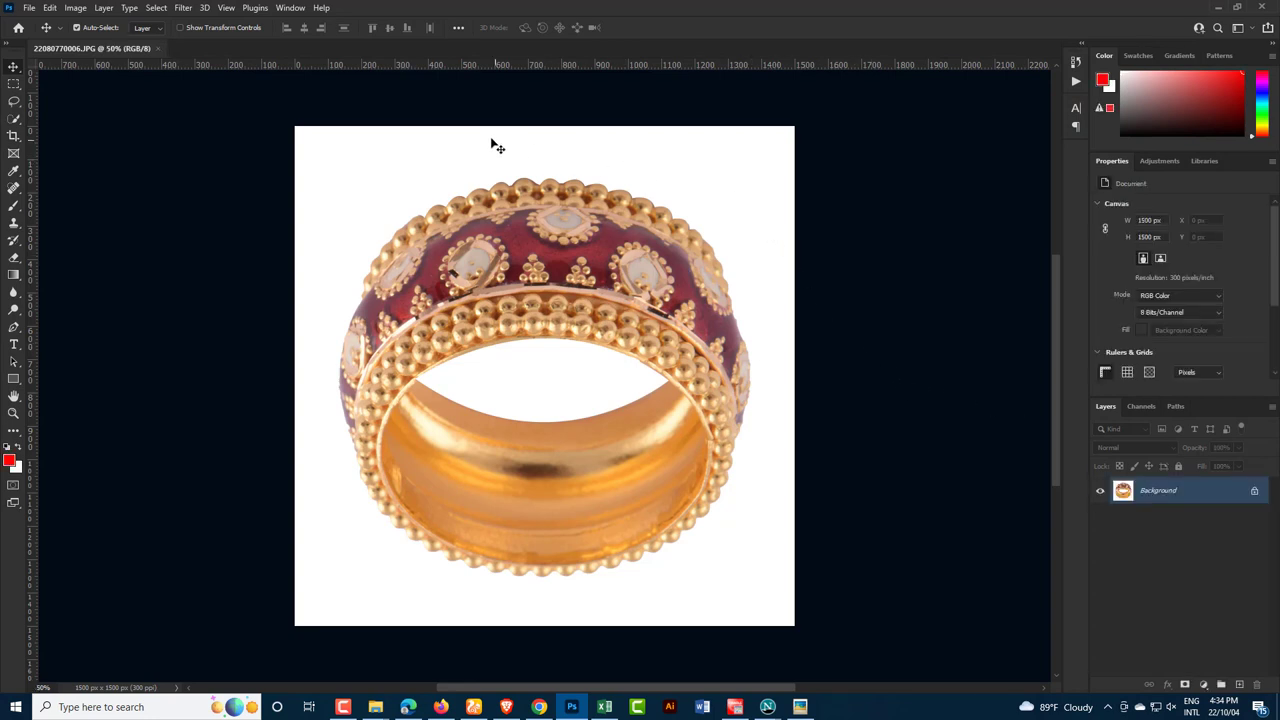
Step: In the Actions panel, create an action named 'Color Correction' and start recording it
{"action": "left_click", "coordinate": [291, 8]}
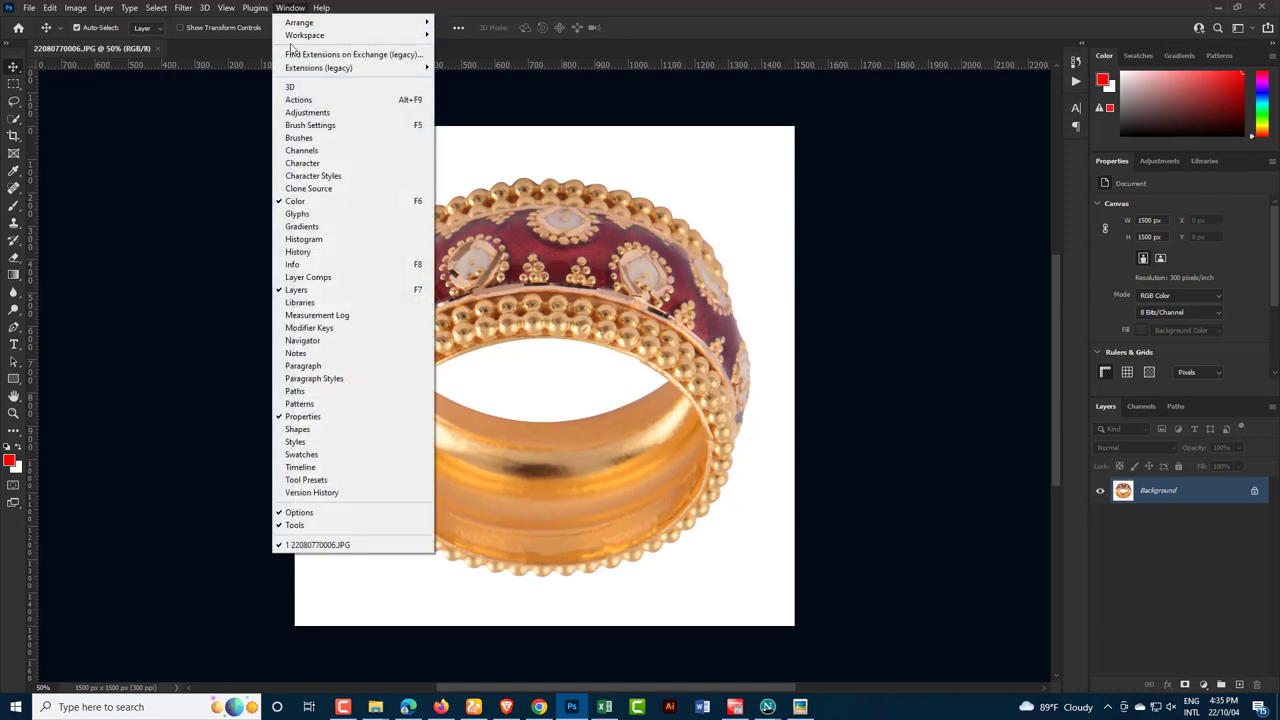
{"action": "left_click", "coordinate": [297, 100]}
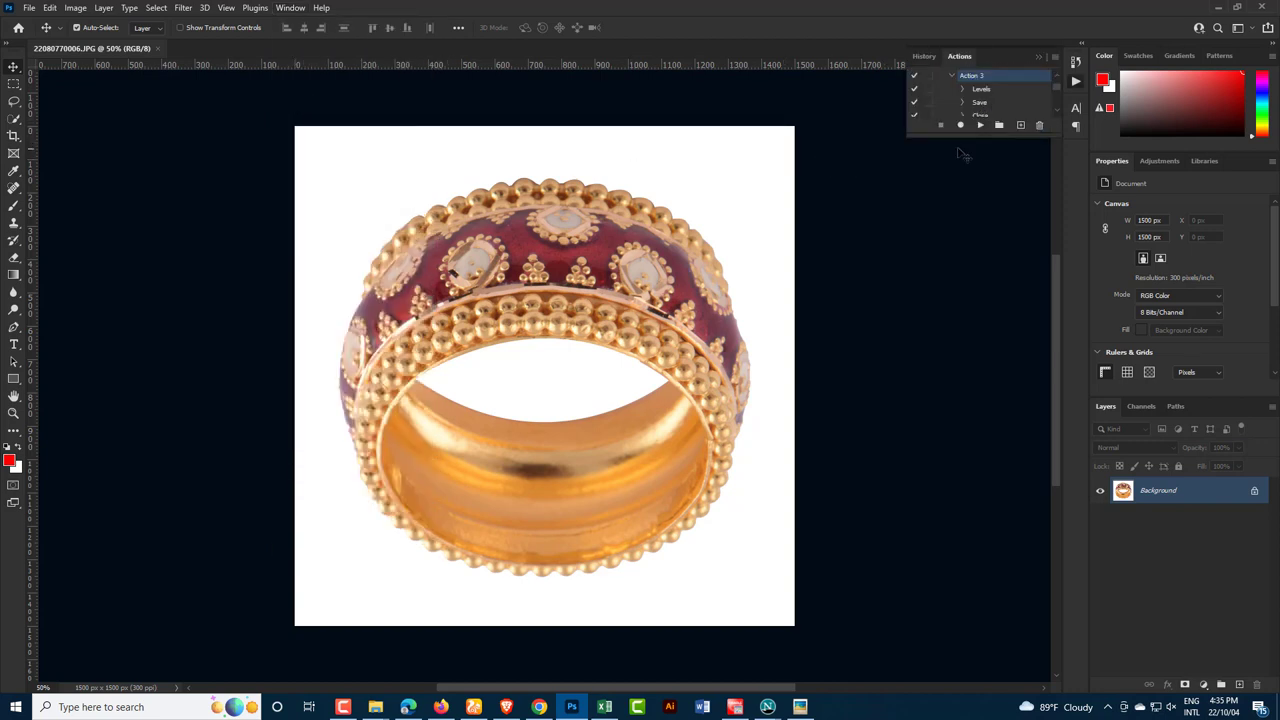
{"action": "left_click", "coordinate": [1020, 127]}
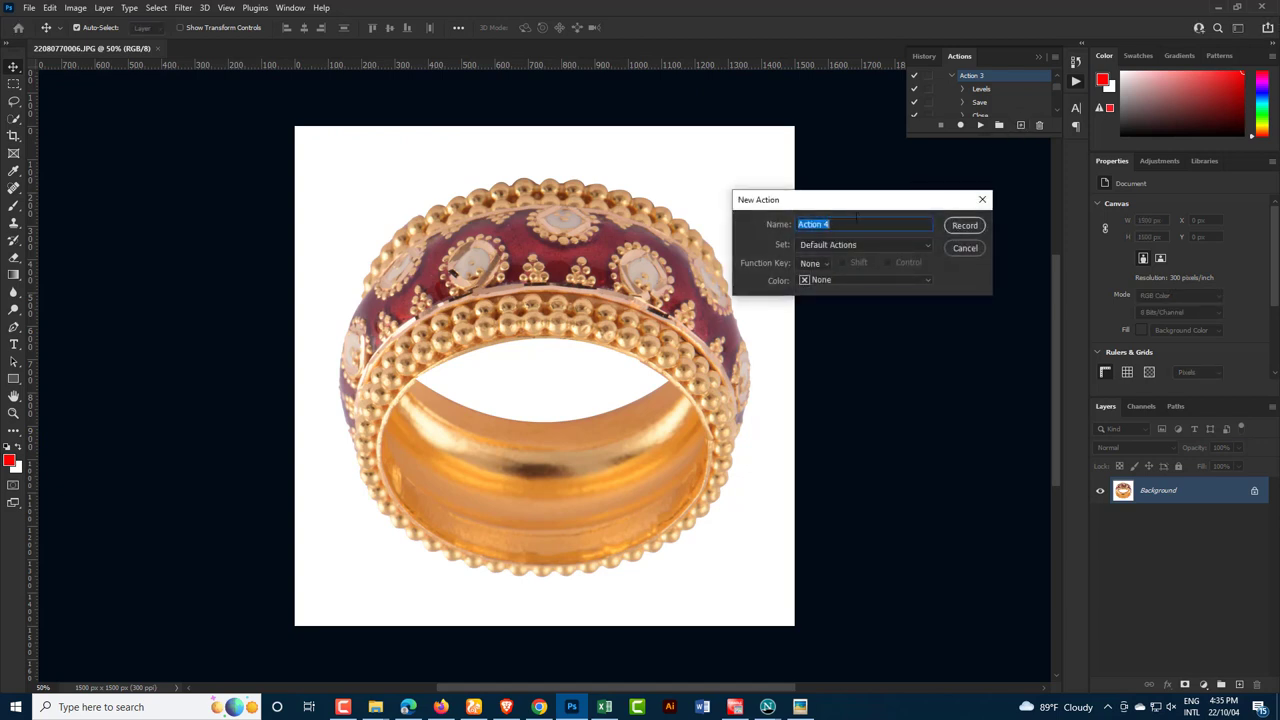
{"action": "key", "text": "BackSpace"}
{"action": "type", "text": "re"}
{"action": "left_click", "coordinate": [965, 226]}
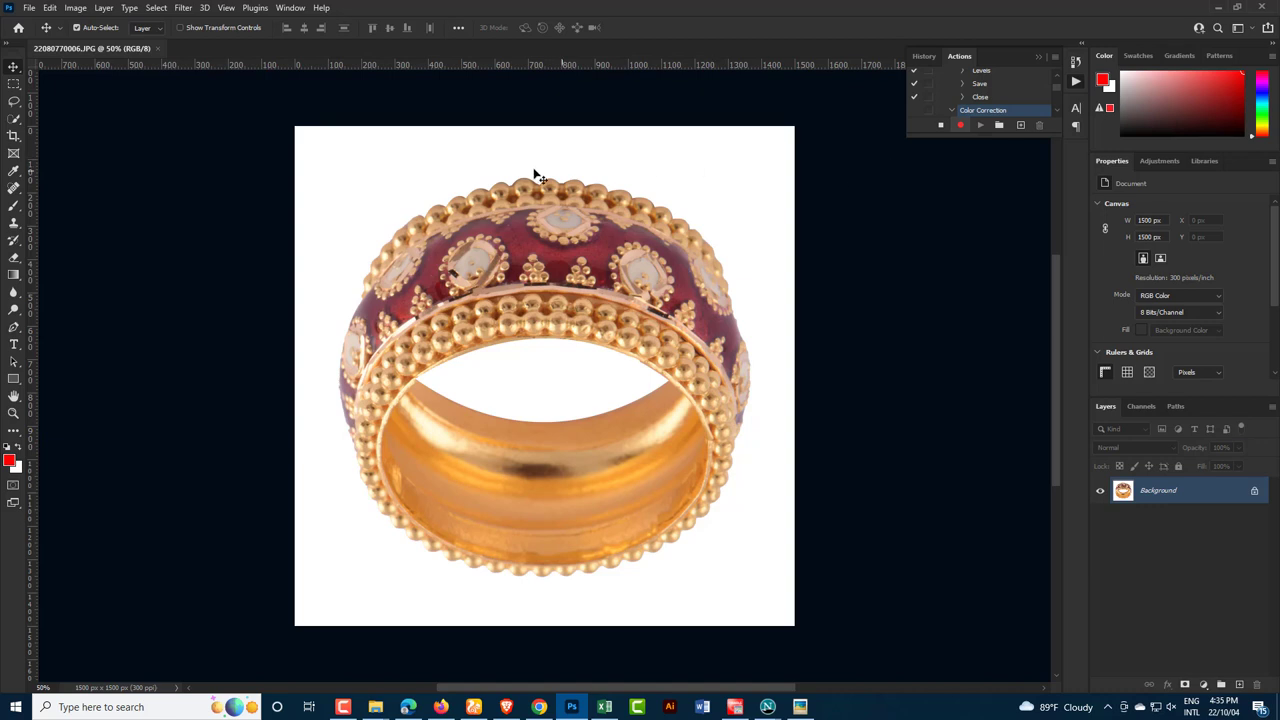
Step: In the Camera Raw Filter, set Temperature +20, raise Vibrance and set Saturation +9
{"action": "left_click", "coordinate": [158, 9]}
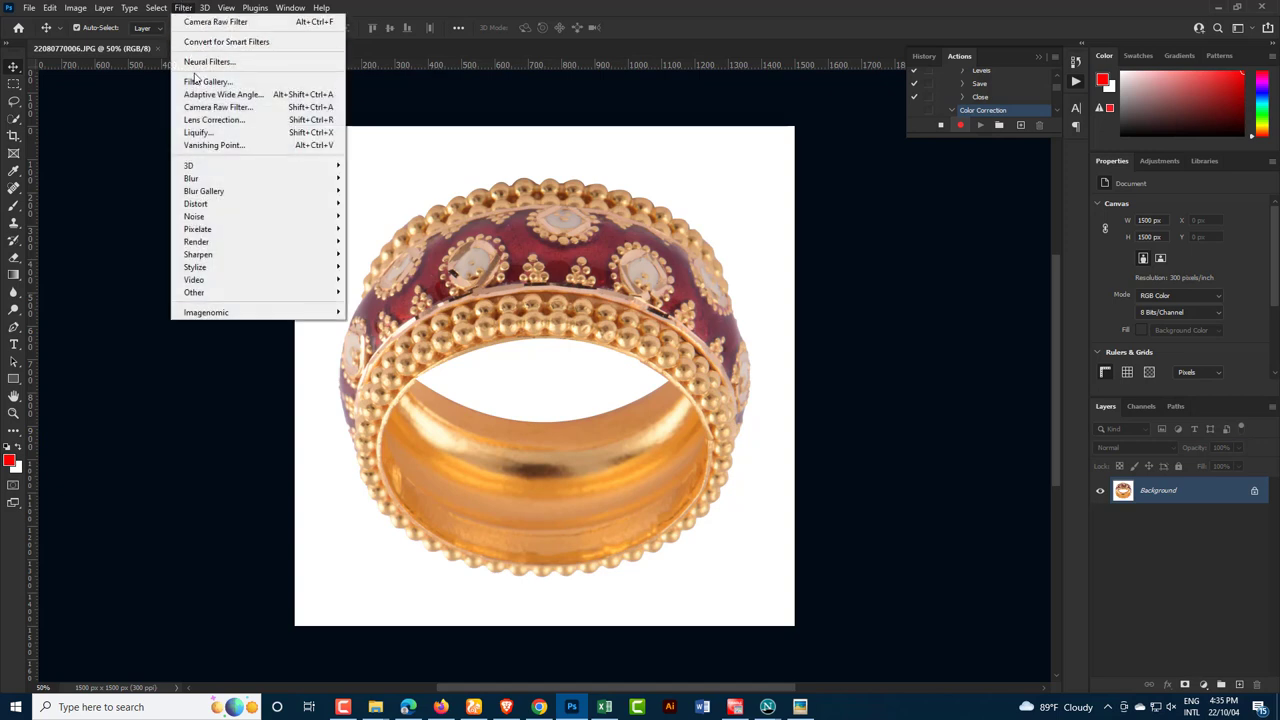
{"action": "left_click", "coordinate": [206, 106]}
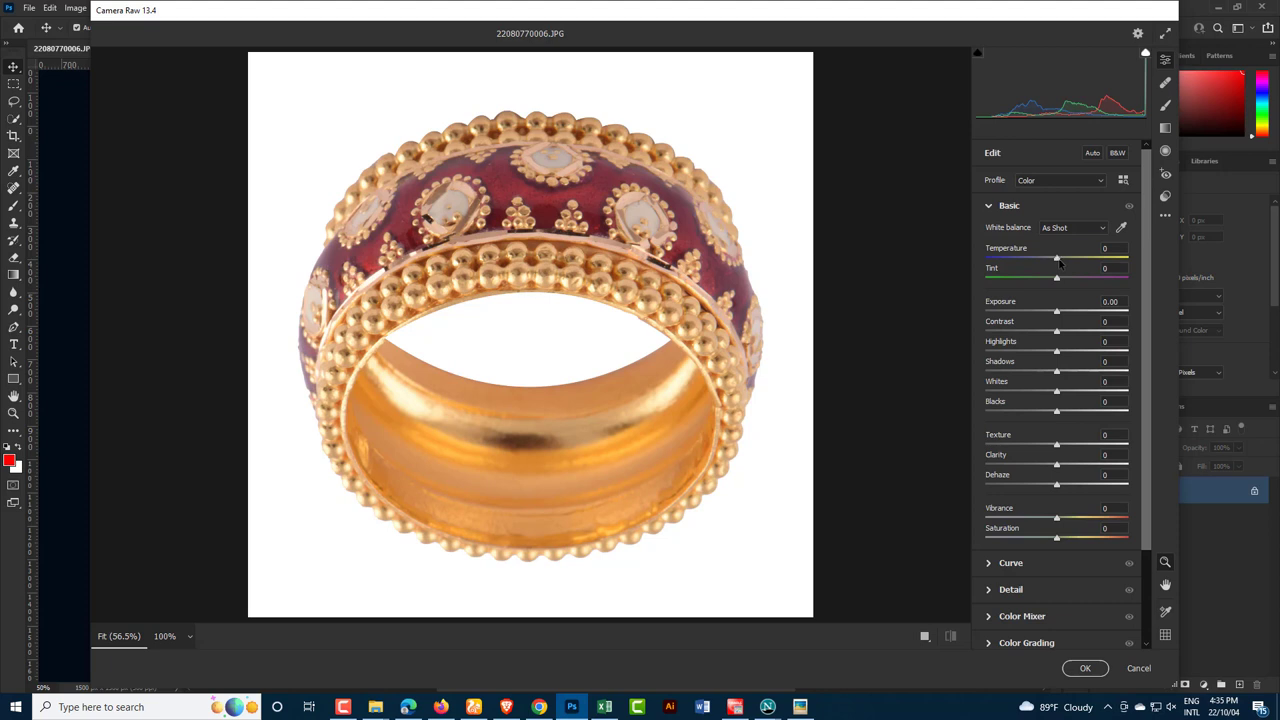
{"action": "mouse_move", "coordinate": [1058, 262]}
{"action": "left_mouse_down"}
{"action": "mouse_move", "coordinate": [1070, 262]}
{"action": "mouse_move", "coordinate": [1047, 281]}
{"action": "left_mouse_up"}
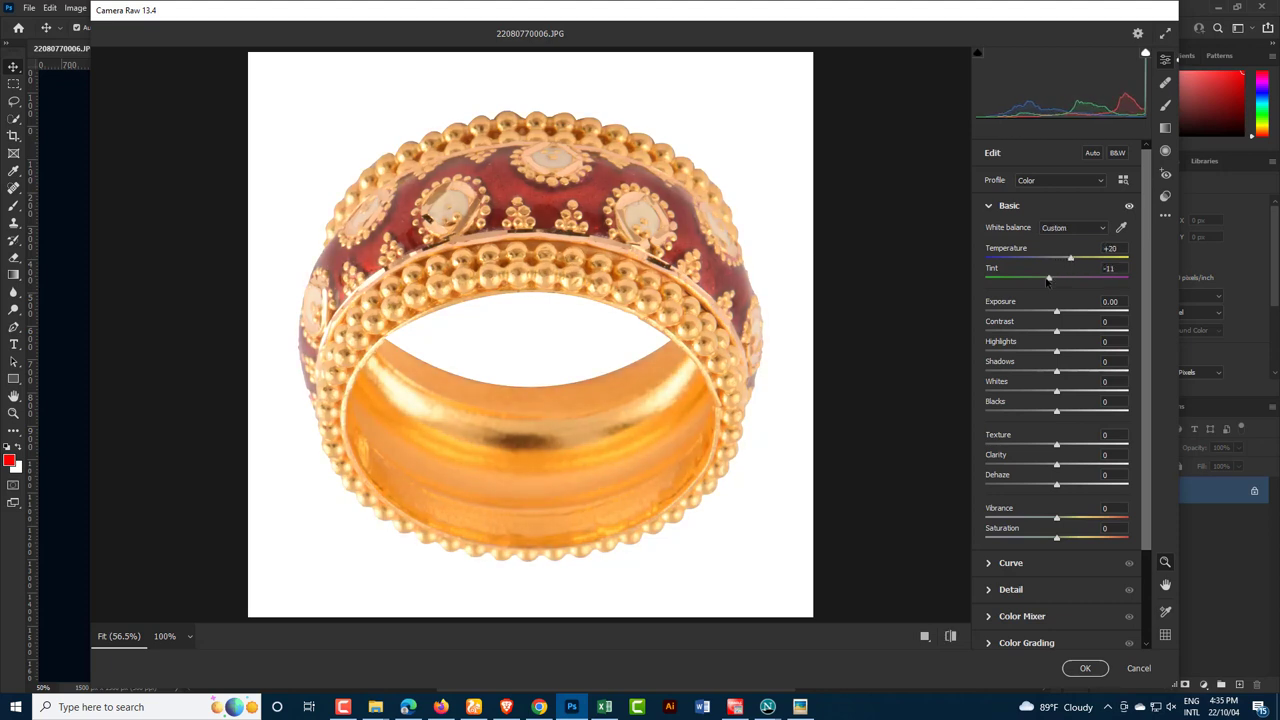
{"action": "left_click_drag", "start_coordinate": [1057, 517], "coordinate": [1062, 518]}
{"action": "left_click", "coordinate": [1063, 540]}
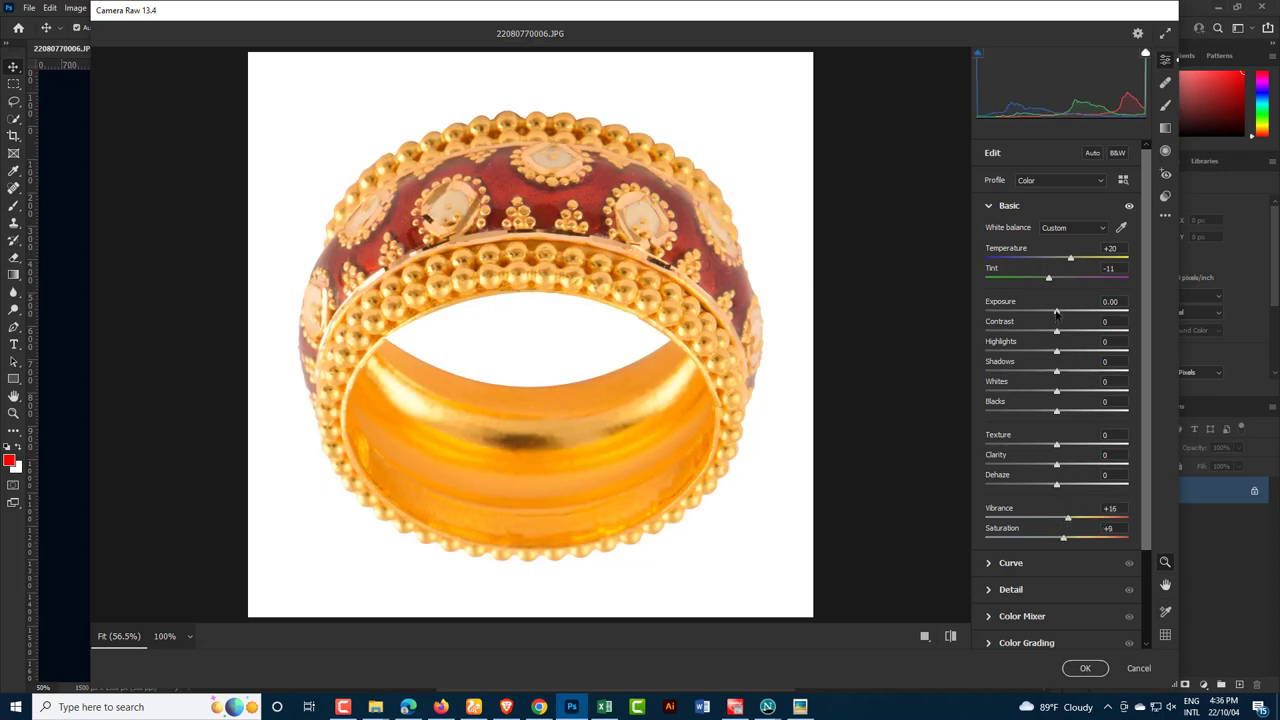
Step: Set Contrast +44, Texture +100, Whites +63 and Exposure −1.80, then apply the filter
{"action": "left_click_drag", "start_coordinate": [1055, 313], "coordinate": [1036, 312]}
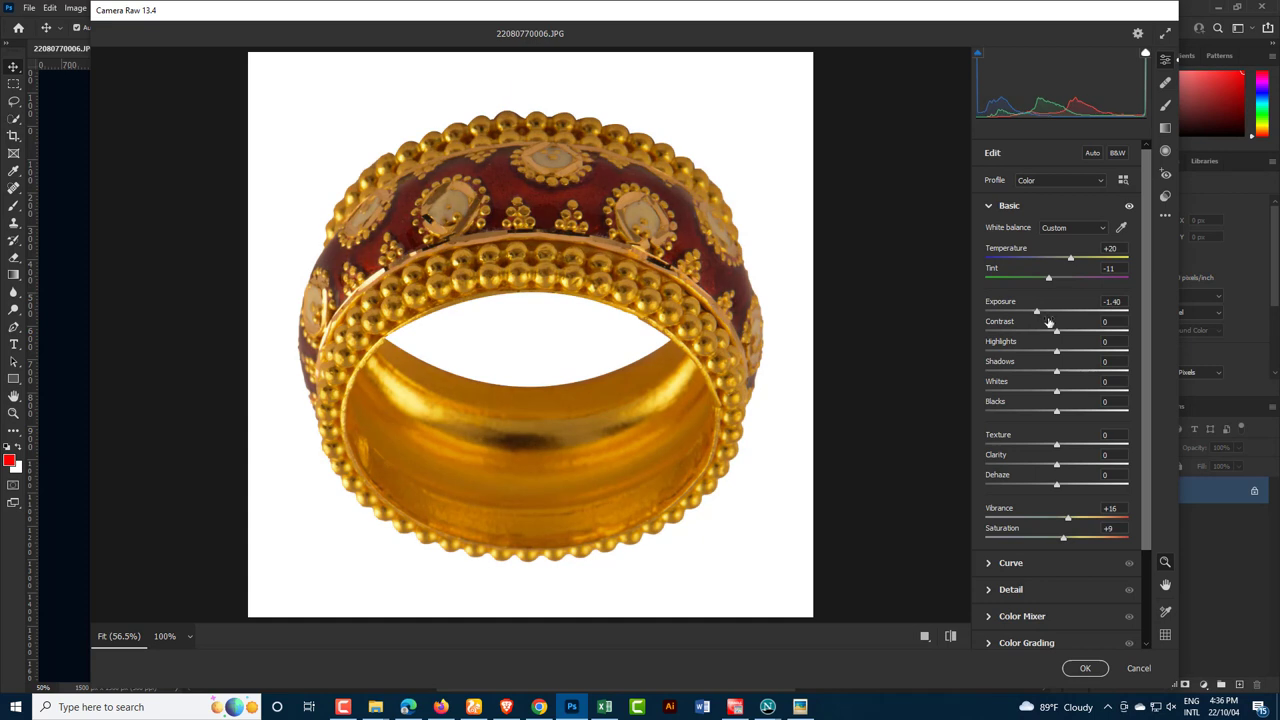
{"action": "mouse_move", "coordinate": [1066, 335]}
{"action": "left_mouse_down"}
{"action": "mouse_move", "coordinate": [1108, 361]}
{"action": "mouse_move", "coordinate": [1077, 352]}
{"action": "left_mouse_up"}
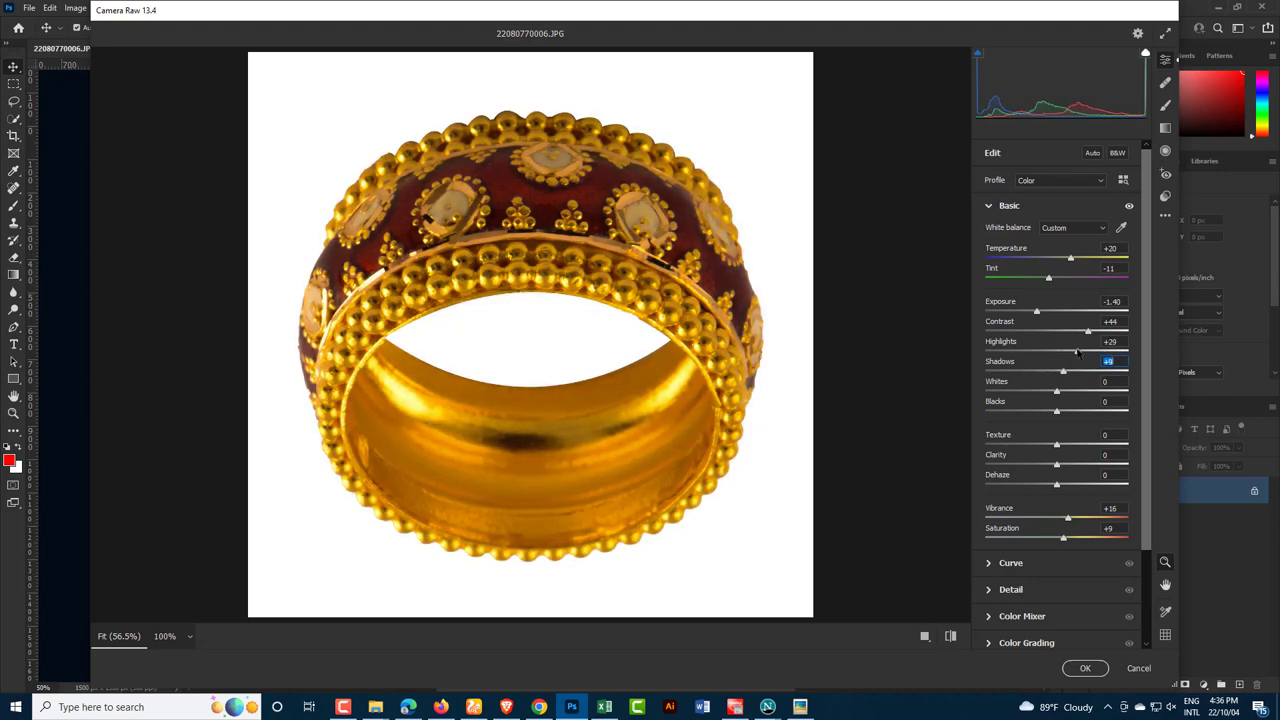
{"action": "left_click_drag", "start_coordinate": [1057, 445], "coordinate": [1133, 447]}
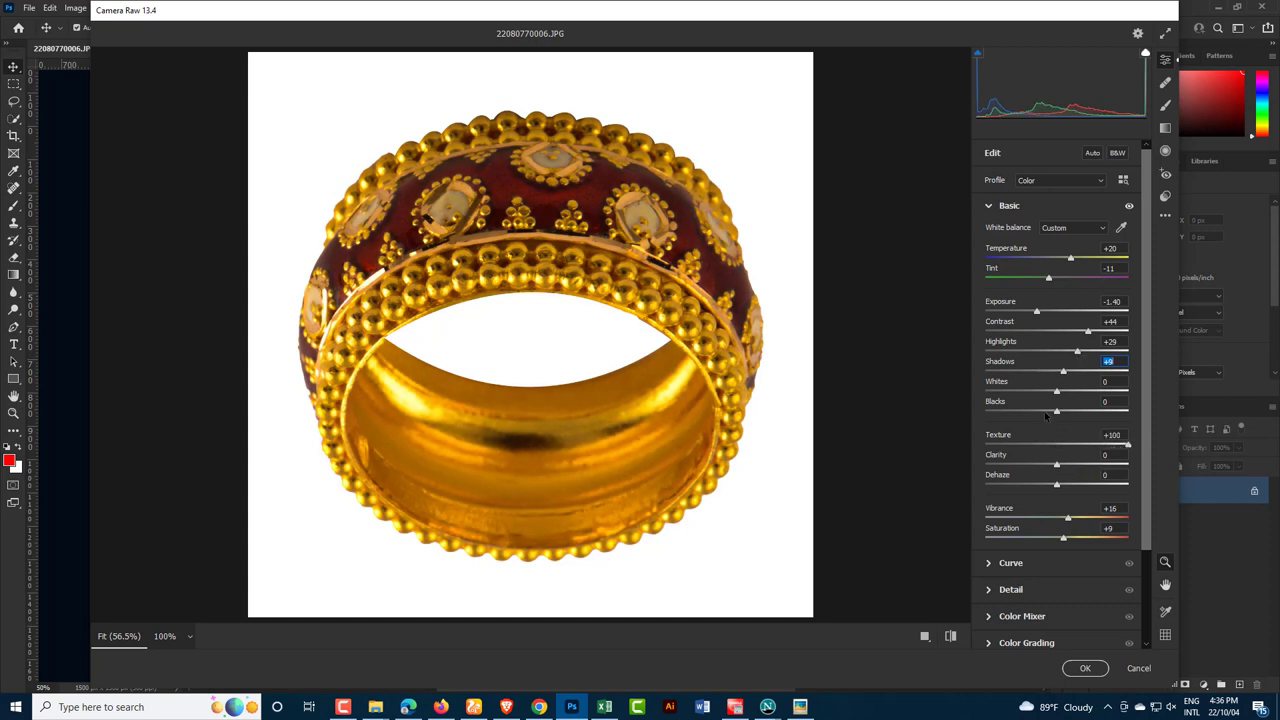
{"action": "left_click_drag", "start_coordinate": [1057, 391], "coordinate": [1105, 391]}
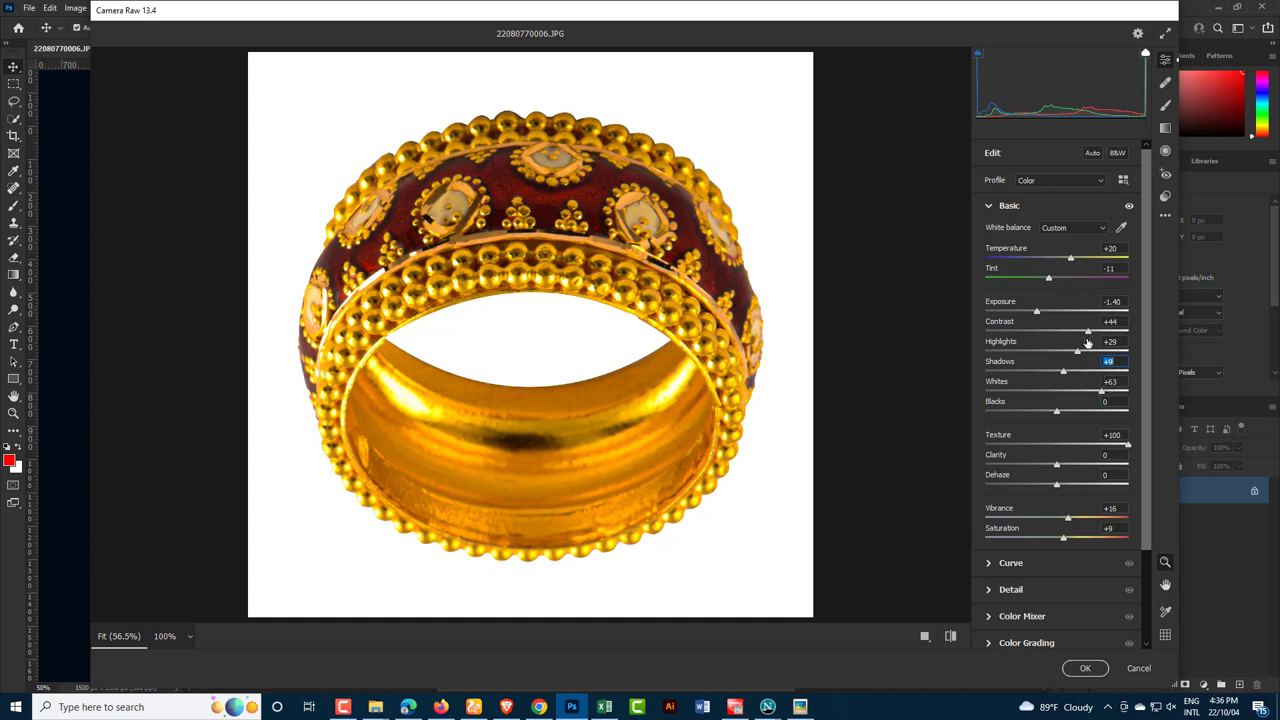
{"action": "left_click_drag", "start_coordinate": [1034, 313], "coordinate": [1031, 313]}
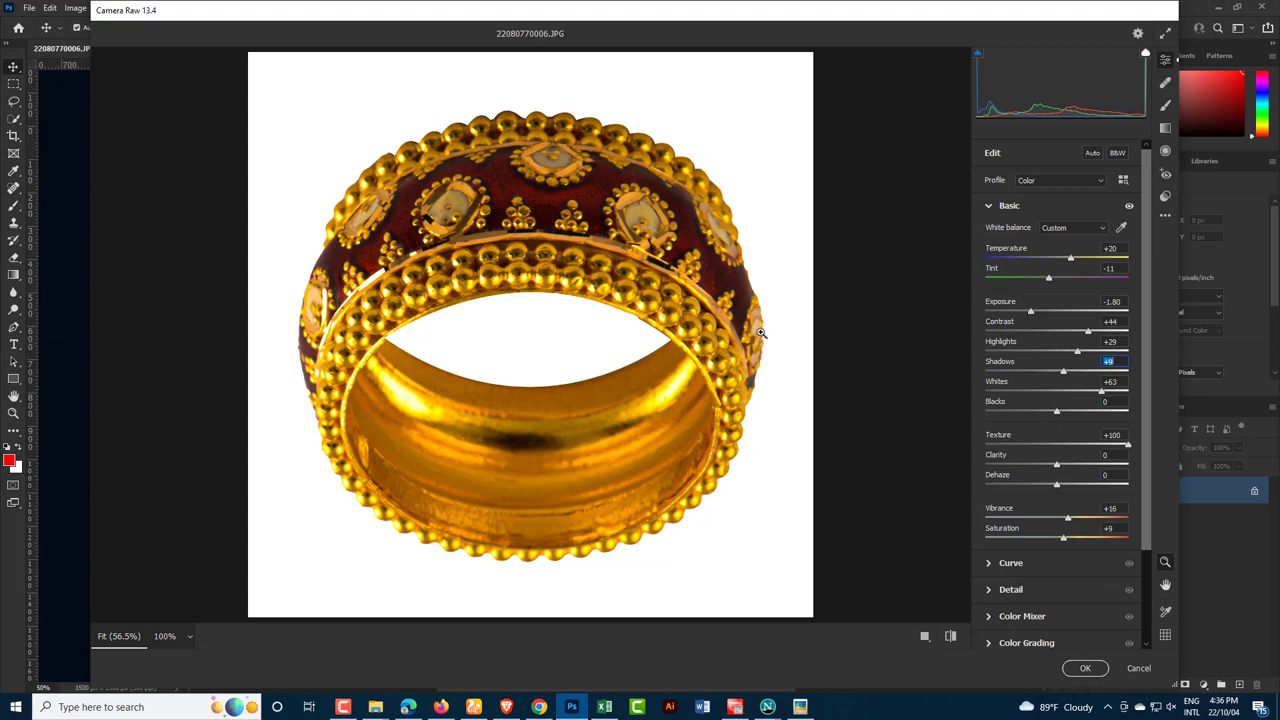
{"action": "left_click", "coordinate": [1085, 670]}
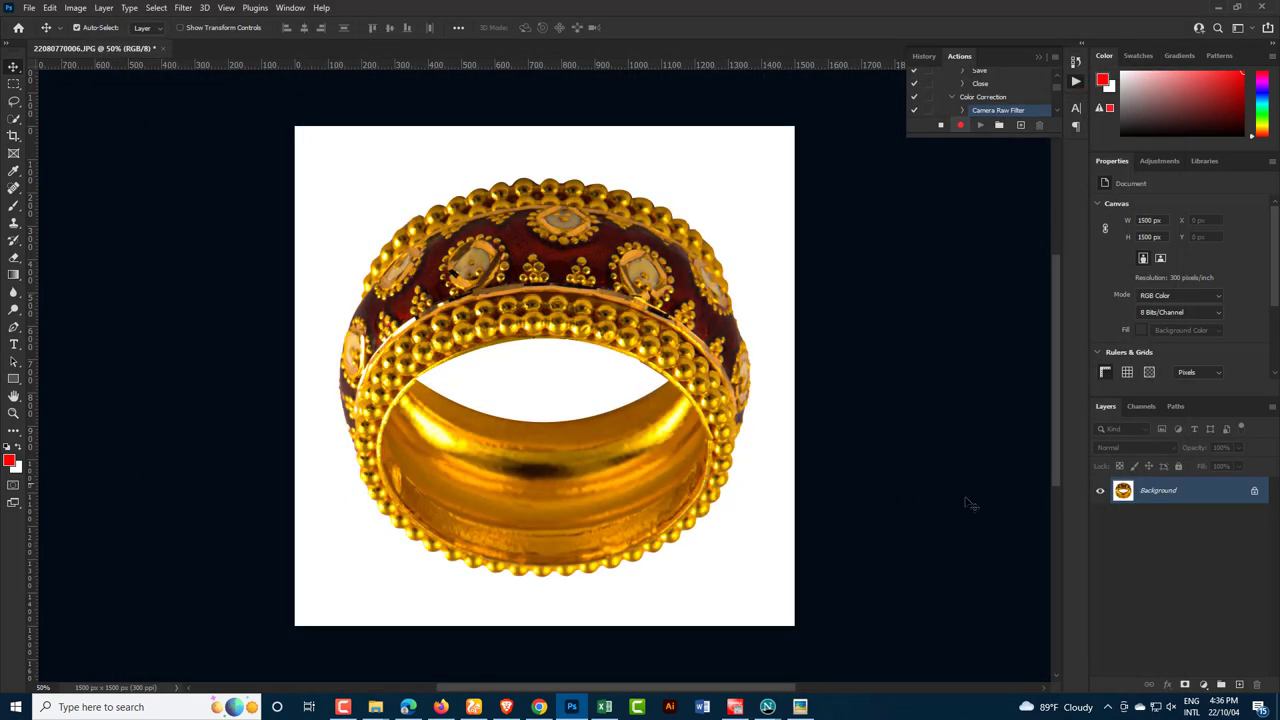
Step: Add a Levels adjustment layer with midtones darkened to 0.78
{"action": "left_click", "coordinate": [1203, 684]}
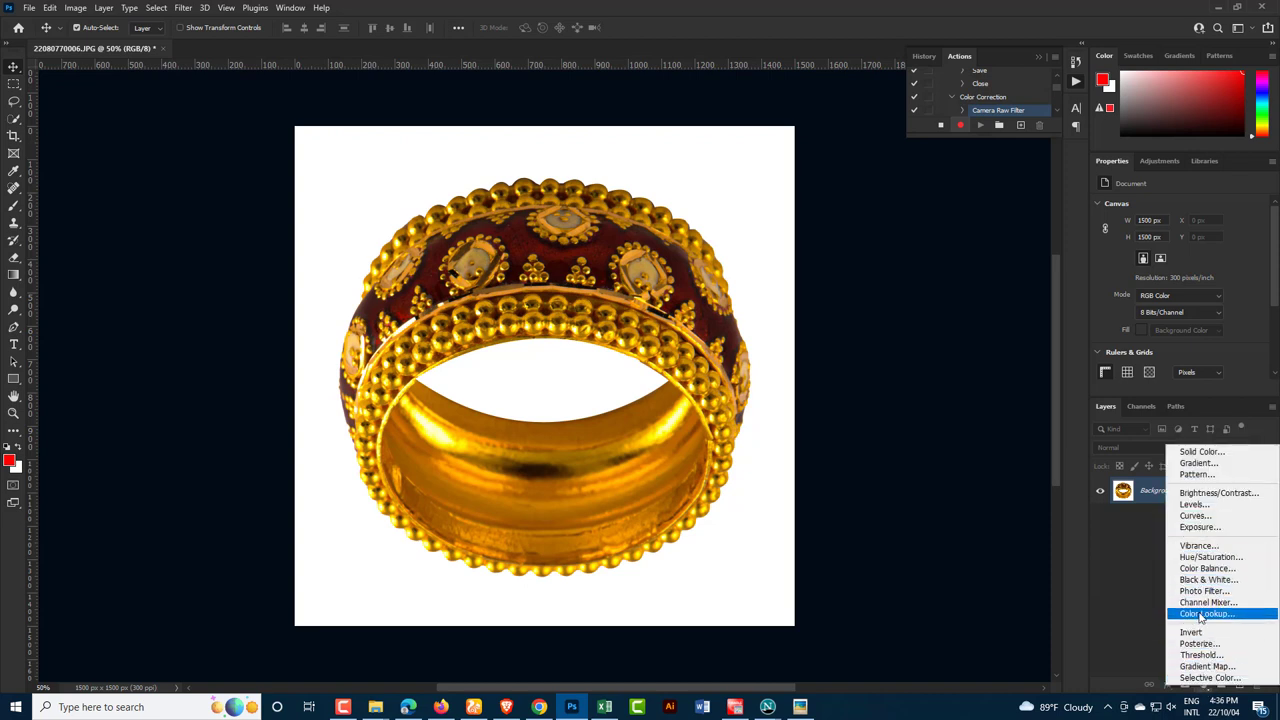
{"action": "left_click", "coordinate": [1191, 506]}
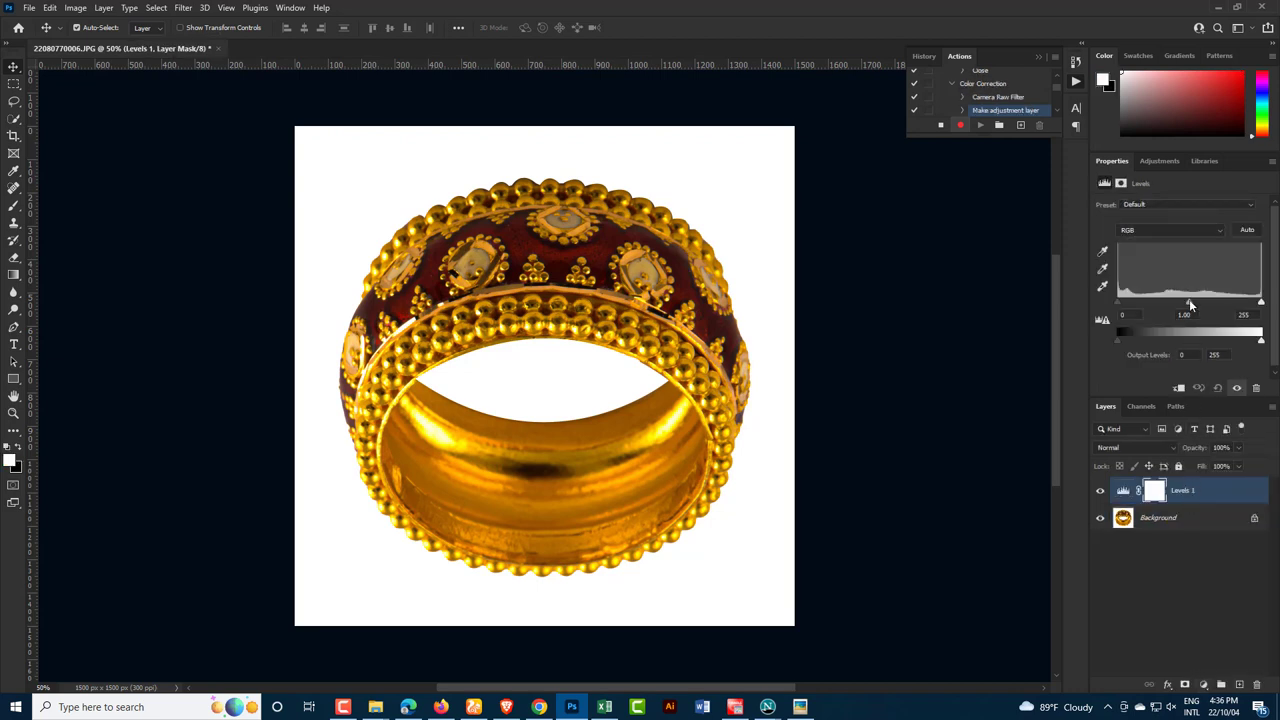
{"action": "left_click_drag", "start_coordinate": [1189, 303], "coordinate": [1232, 301]}
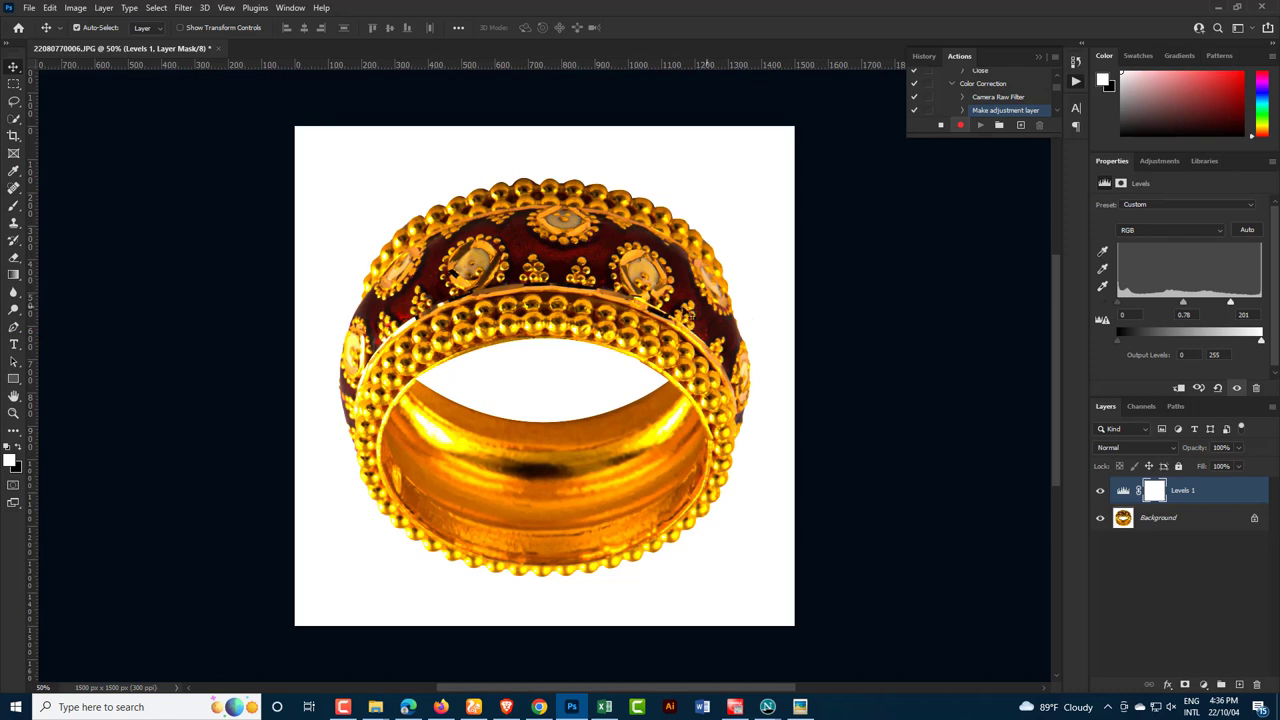
Step: Set up saving a JPEG copy into the Desktop Color folder
{"action": "left_click", "coordinate": [33, 10]}
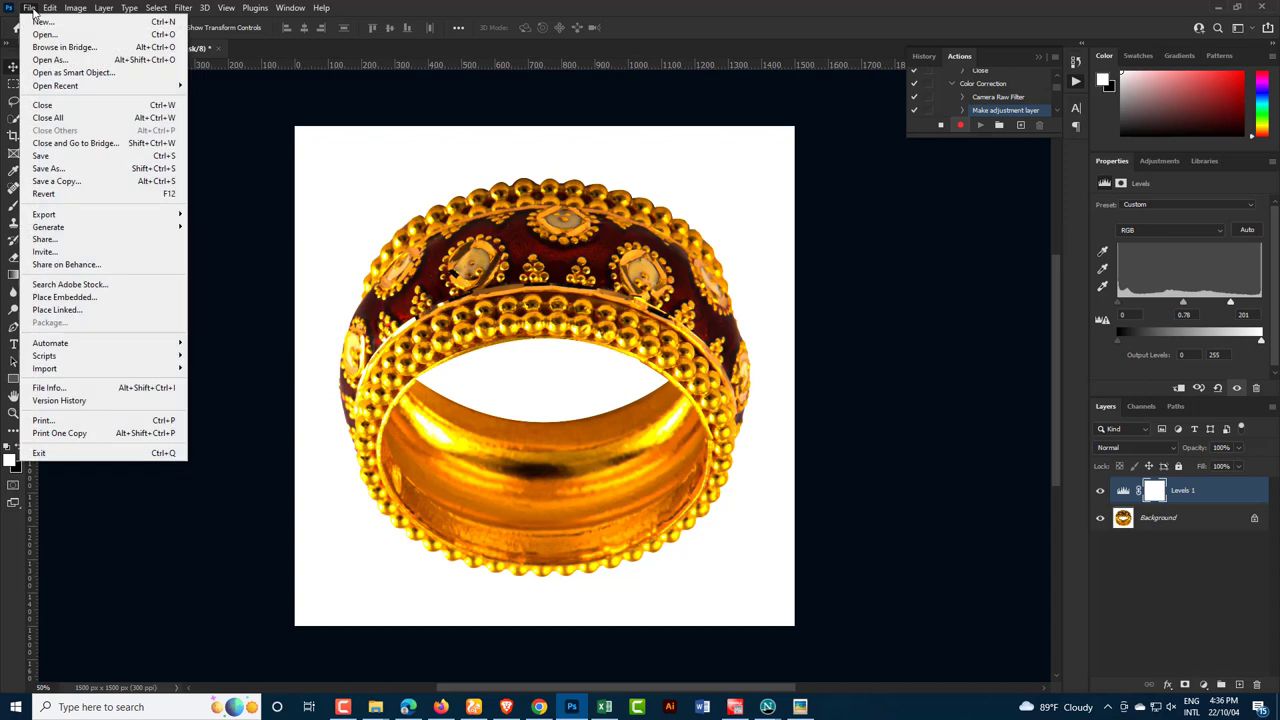
{"action": "left_click", "coordinate": [46, 164]}
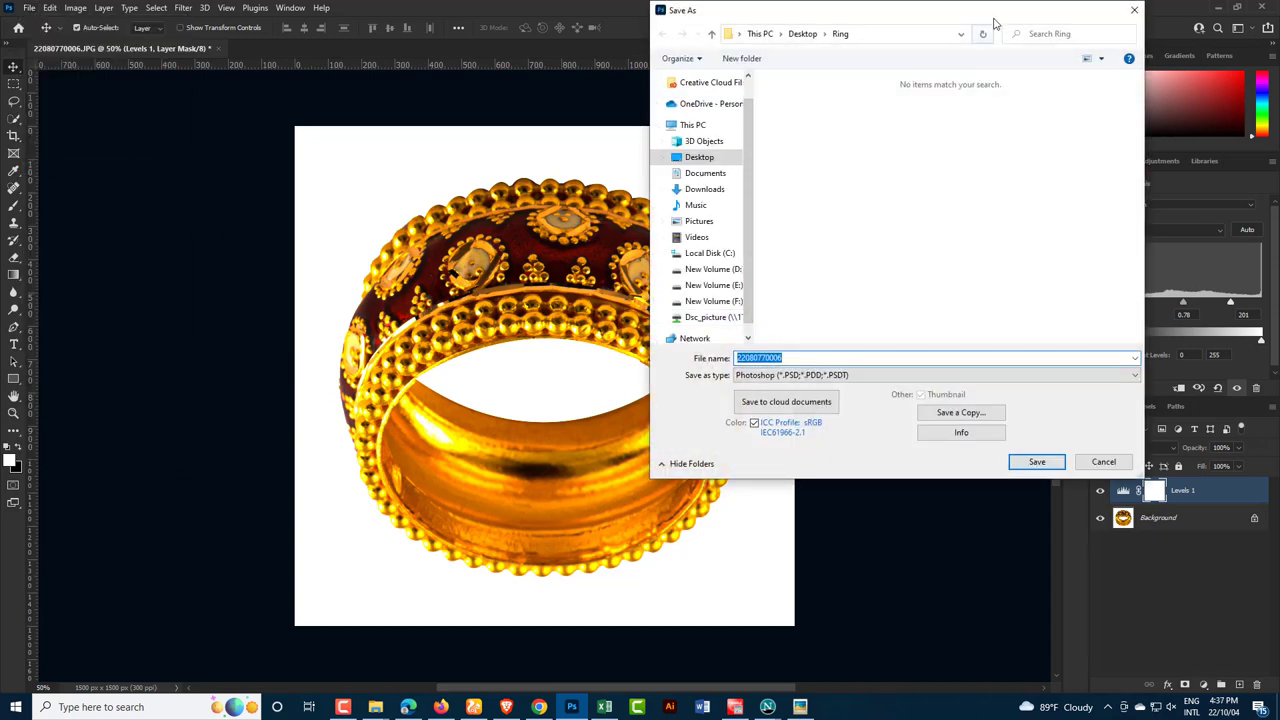
{"action": "left_click_drag", "start_coordinate": [994, 22], "coordinate": [1124, 28]}
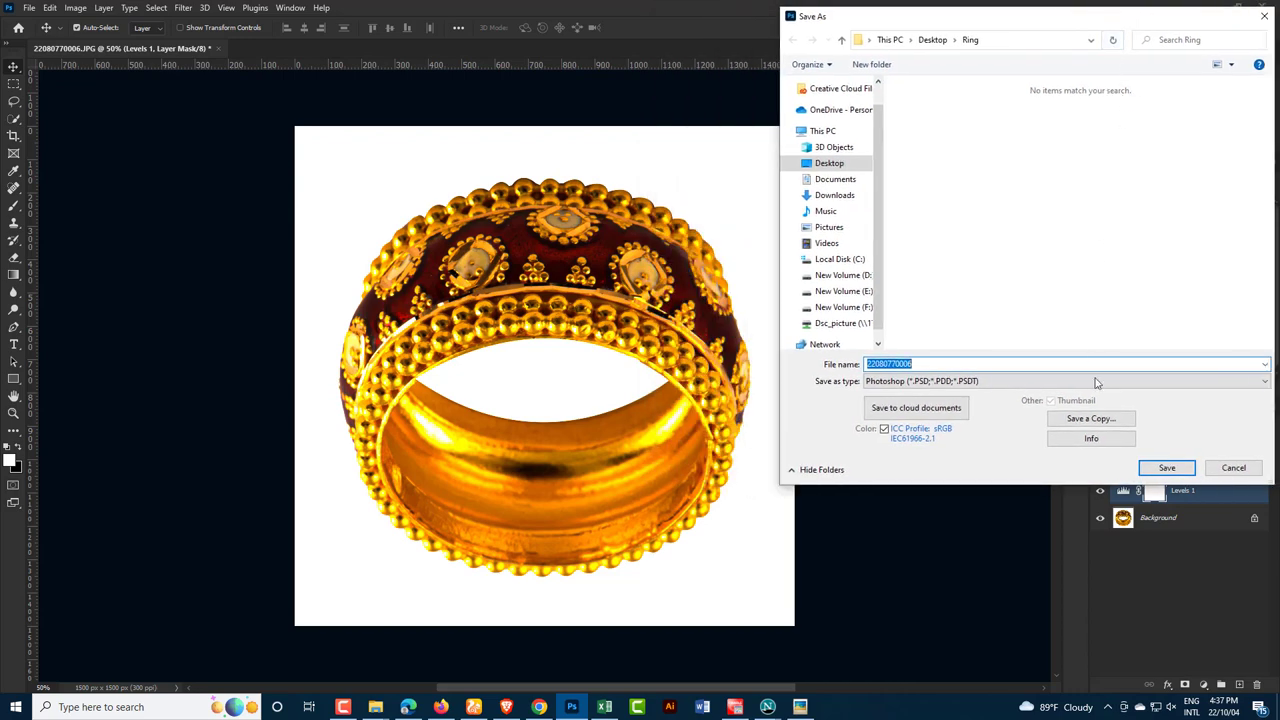
{"action": "left_click", "coordinate": [1092, 418]}
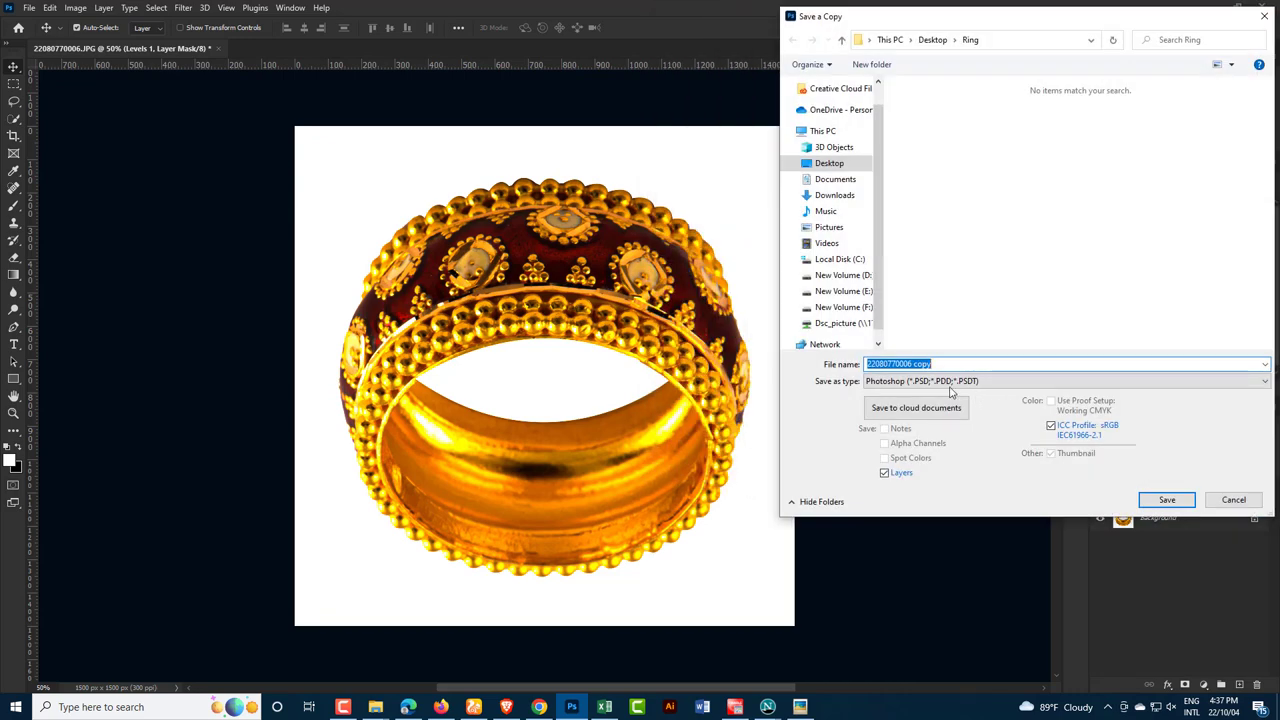
{"action": "left_click", "coordinate": [954, 382]}
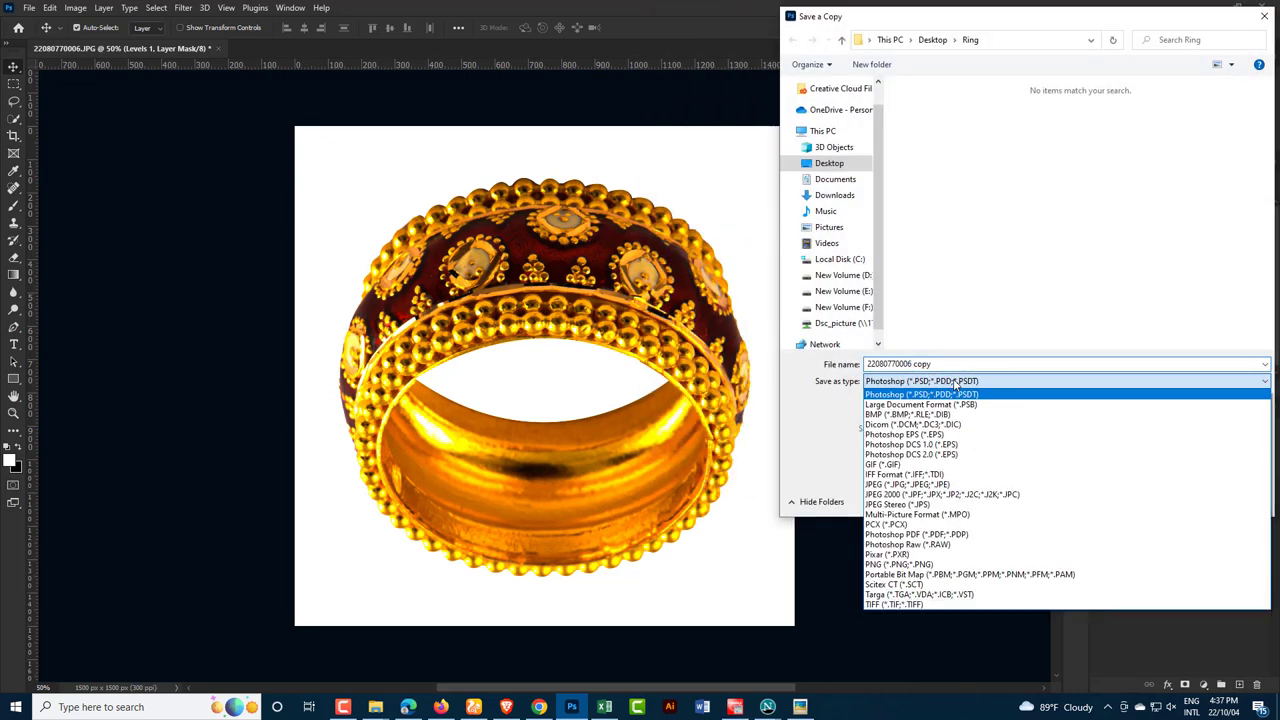
{"action": "left_click", "coordinate": [956, 486]}
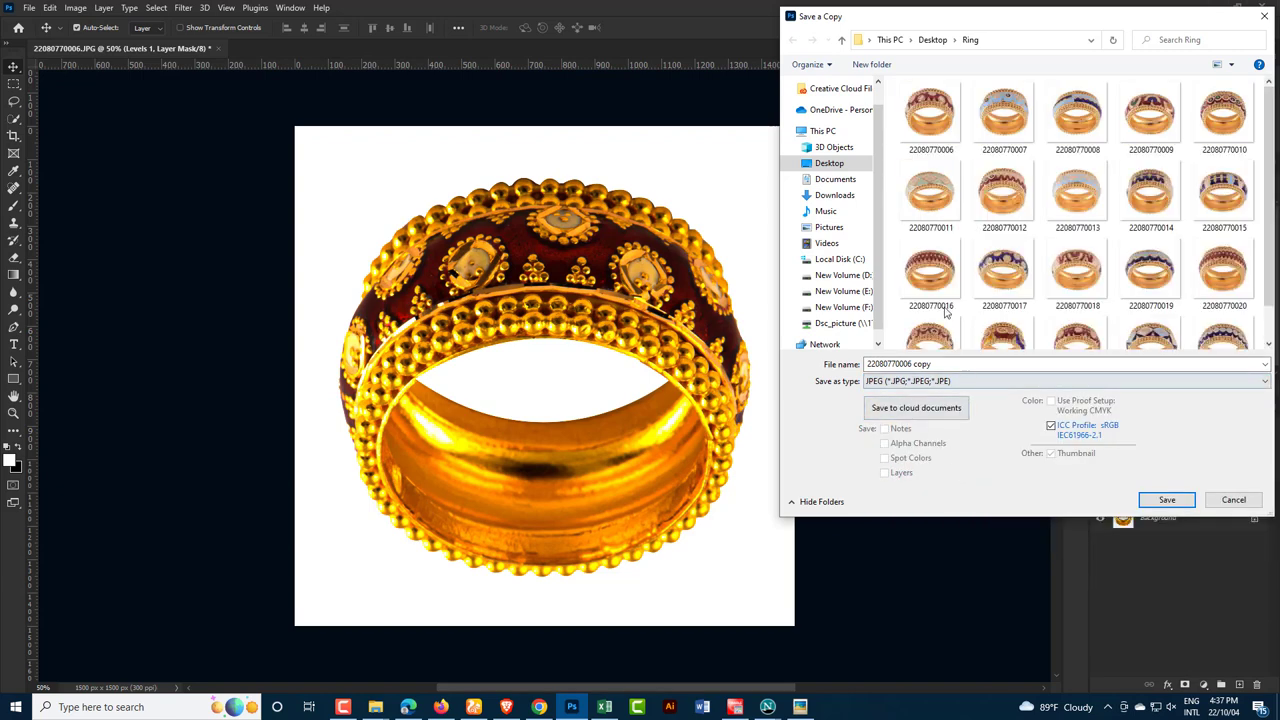
{"action": "left_click", "coordinate": [841, 41]}
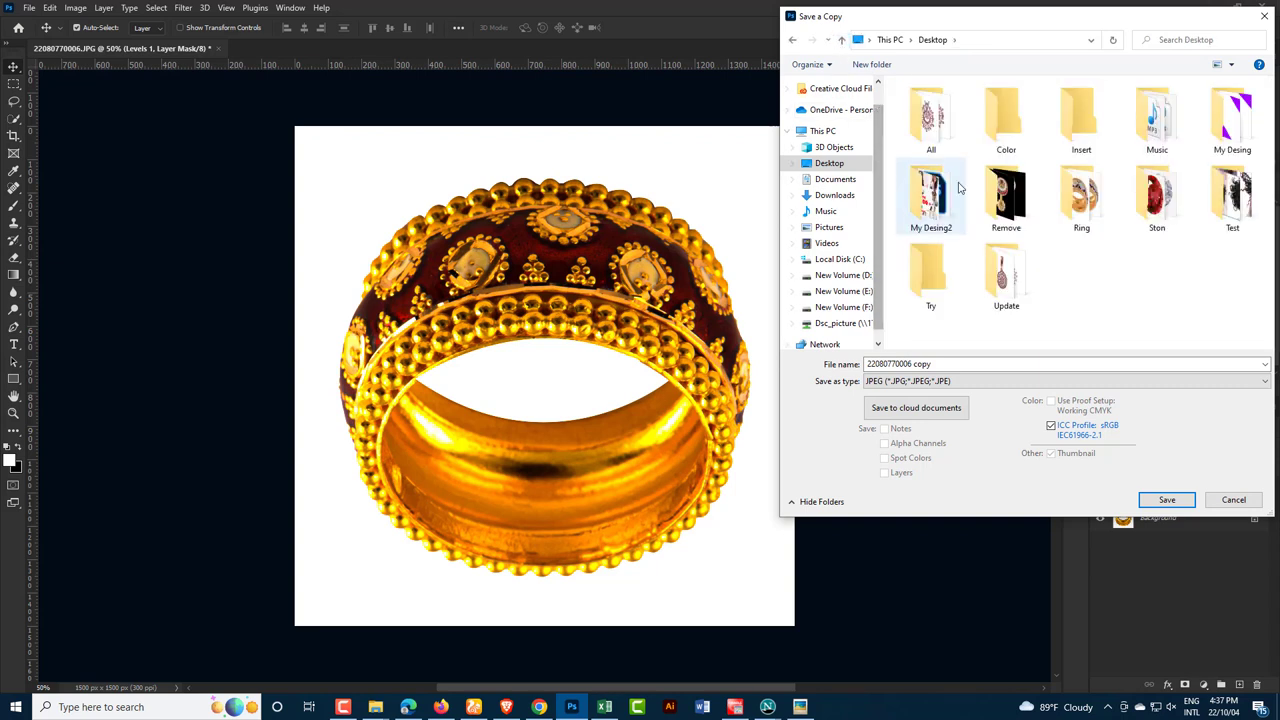
{"action": "left_click", "coordinate": [1014, 128]}
{"action": "double_click", "coordinate": [1014, 128]}
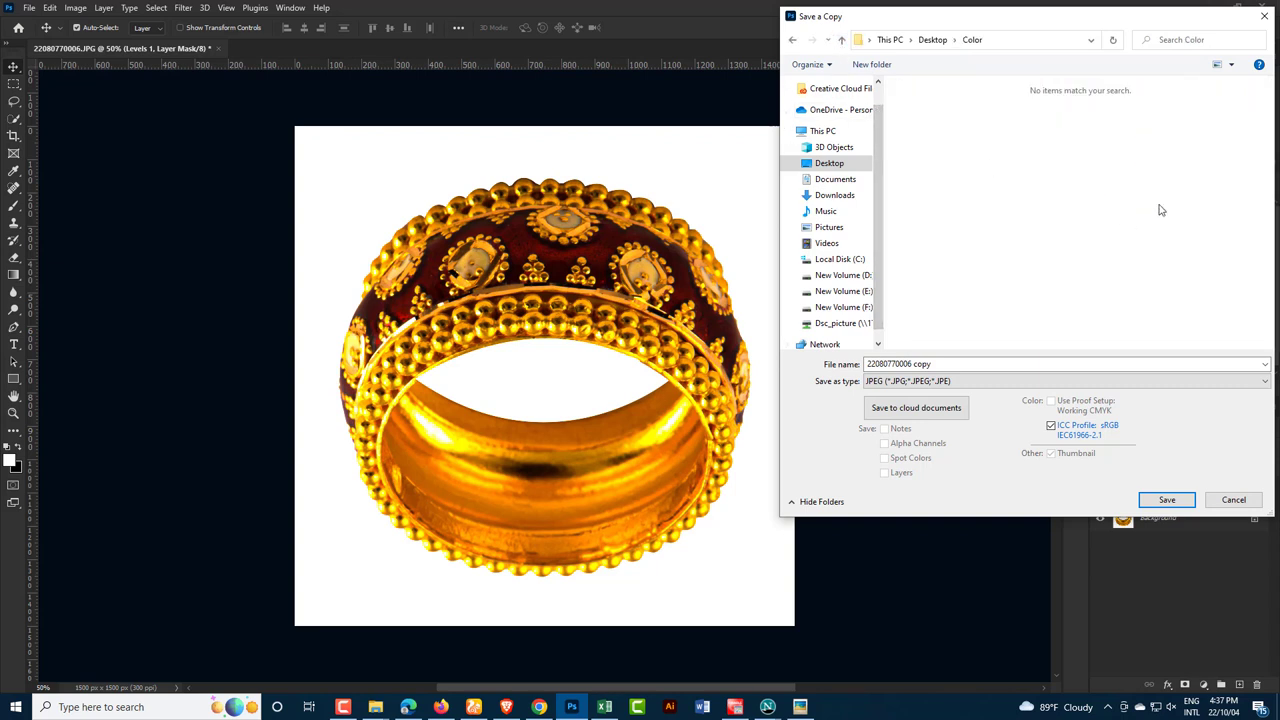
{"action": "left_click", "coordinate": [937, 363]}
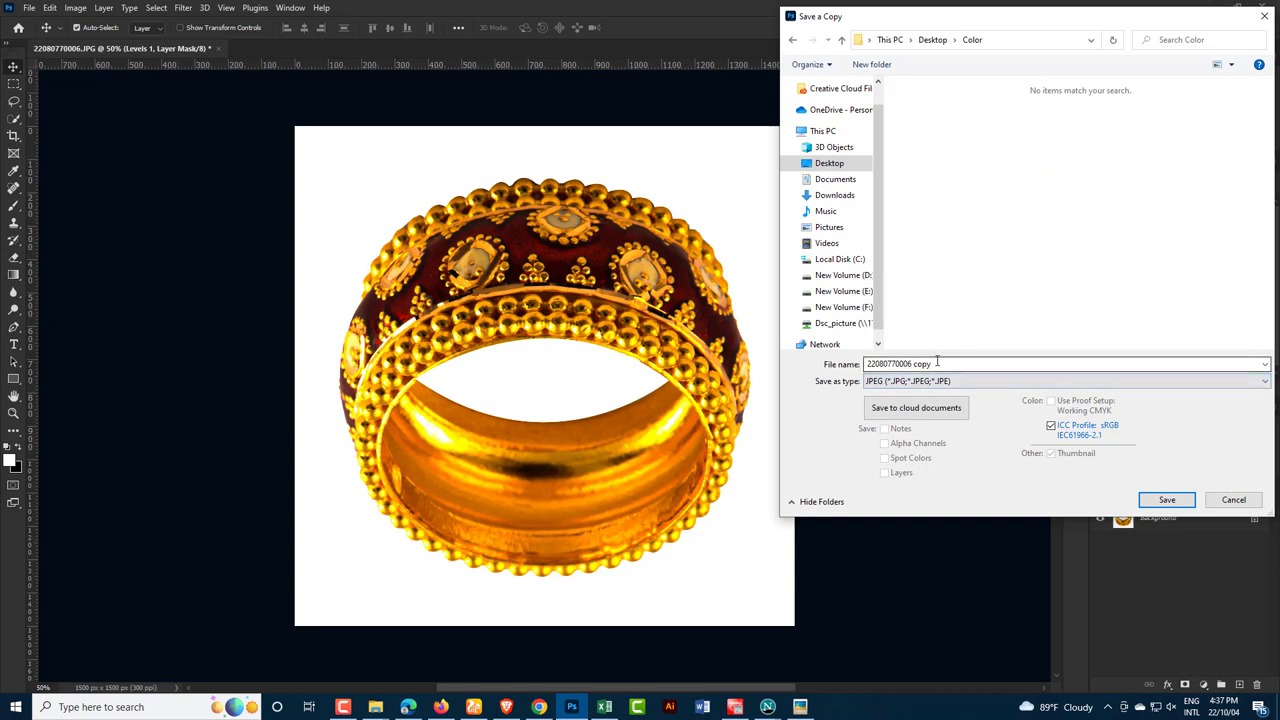
{"action": "double_click", "coordinate": [937, 363]}
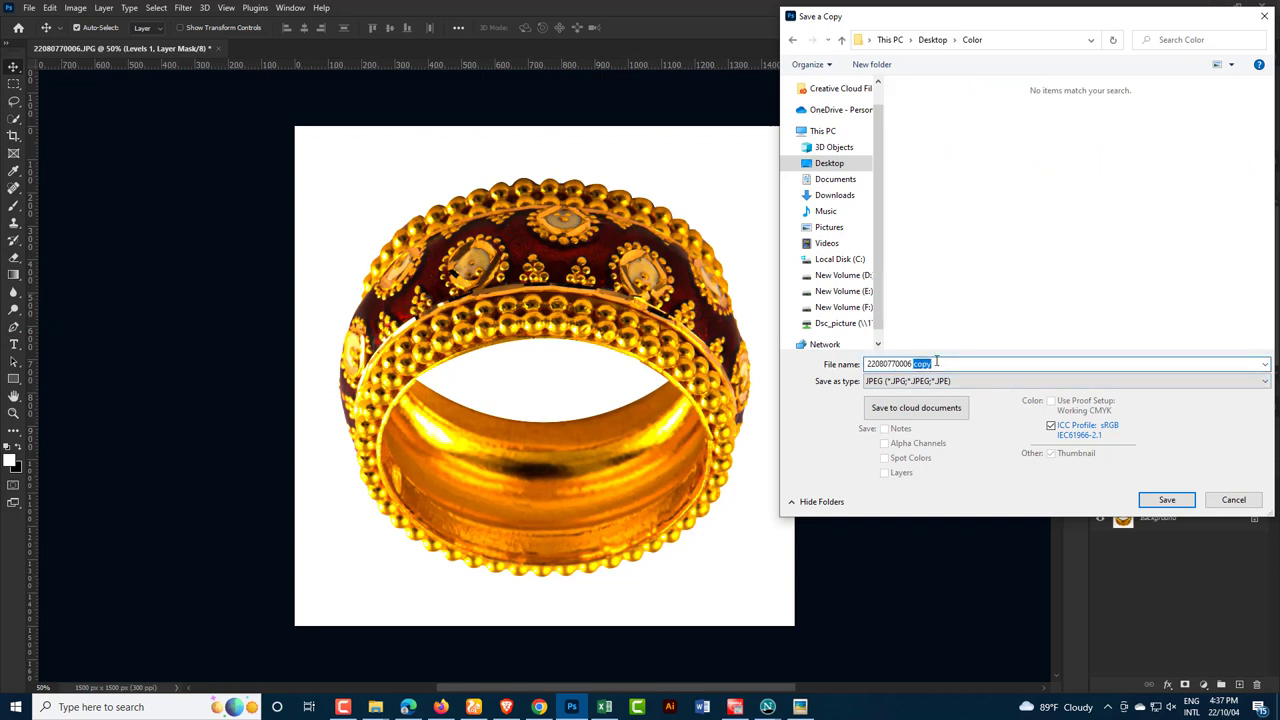
{"action": "key", "text": "BackSpace"}
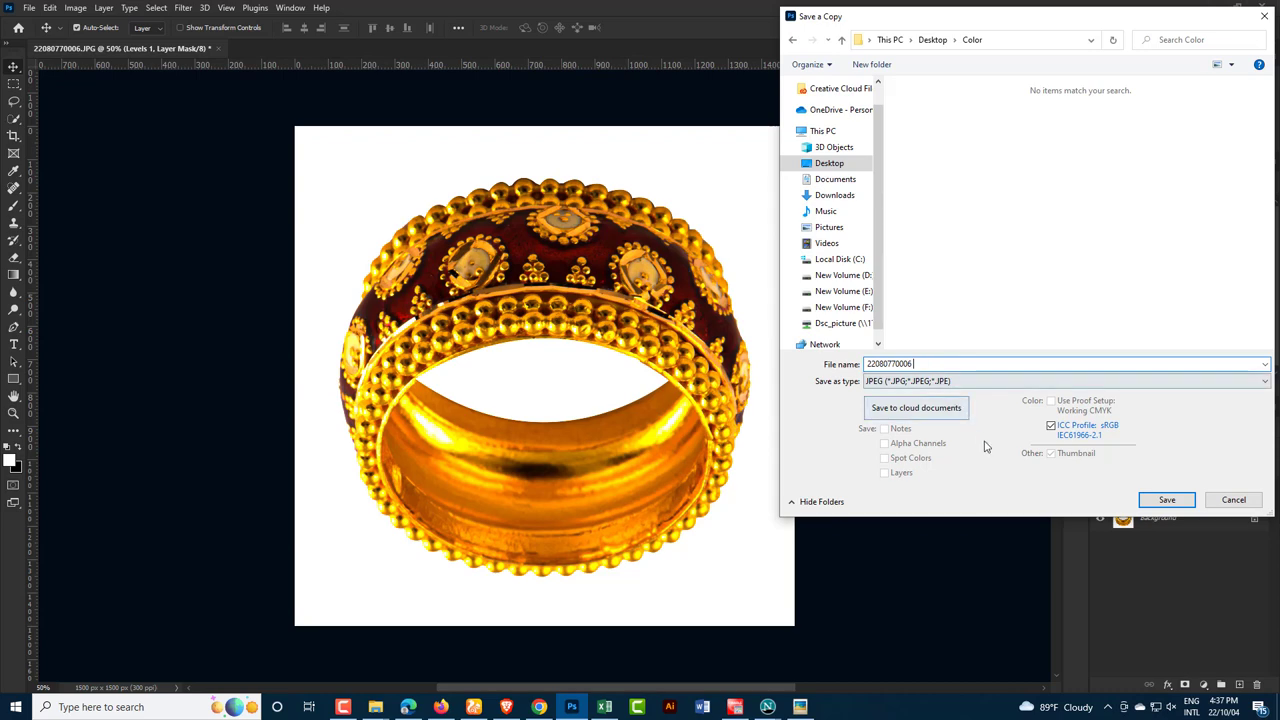
{"action": "left_click", "coordinate": [1167, 500]}
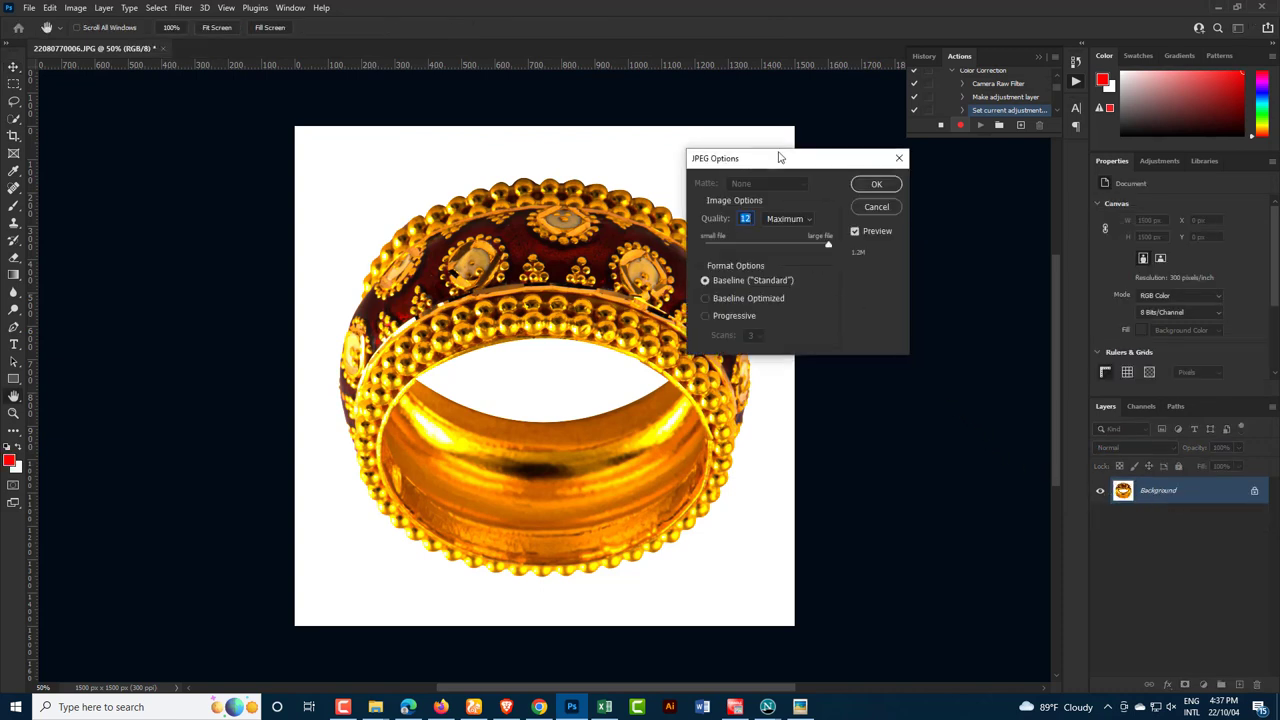
{"action": "left_click_drag", "start_coordinate": [781, 157], "coordinate": [901, 180]}
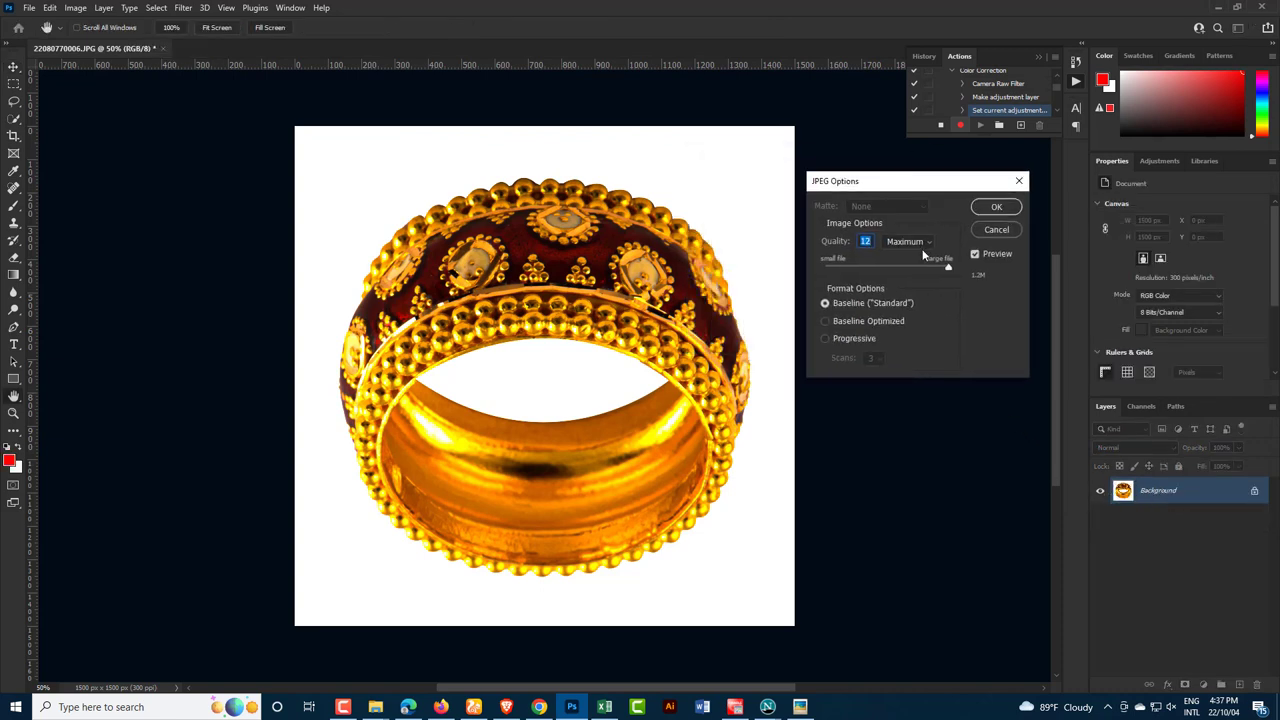
{"action": "left_click_drag", "start_coordinate": [947, 270], "coordinate": [974, 266]}
{"action": "left_click", "coordinate": [991, 210]}
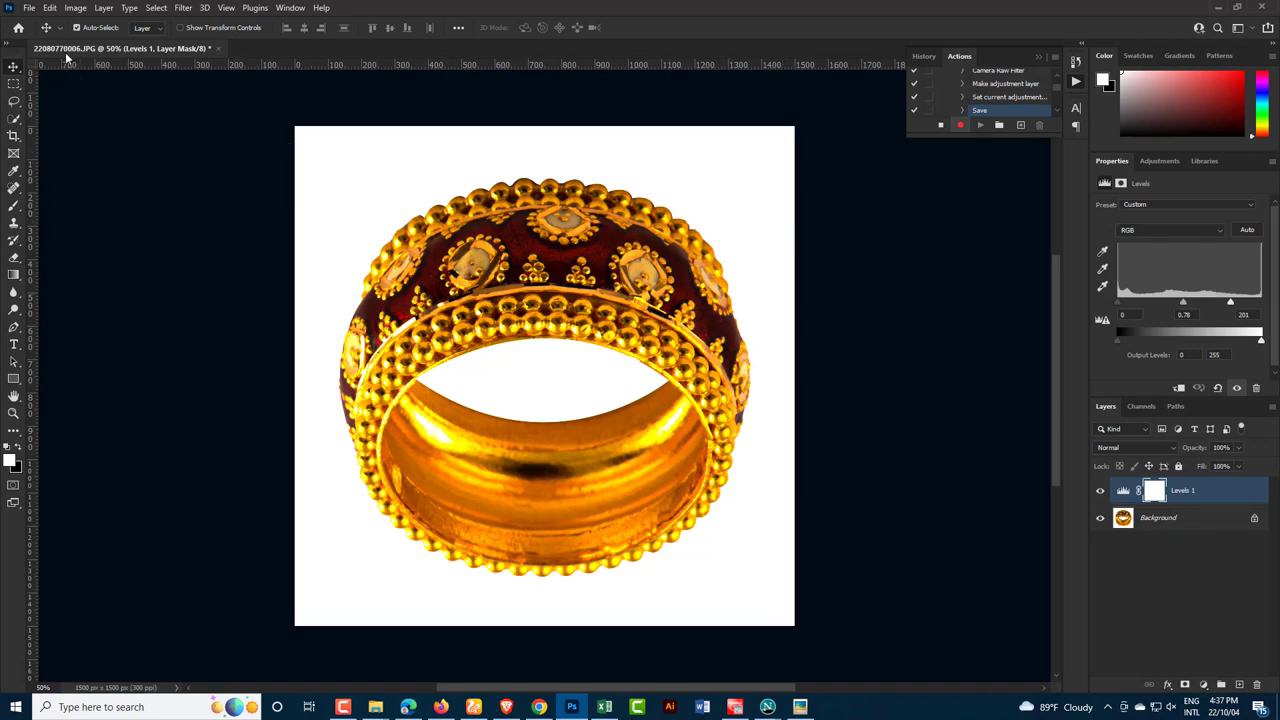
Step: Close the ring photo without saving, dismiss the Home screen, and stop the action recording
{"action": "left_click", "coordinate": [25, 8]}
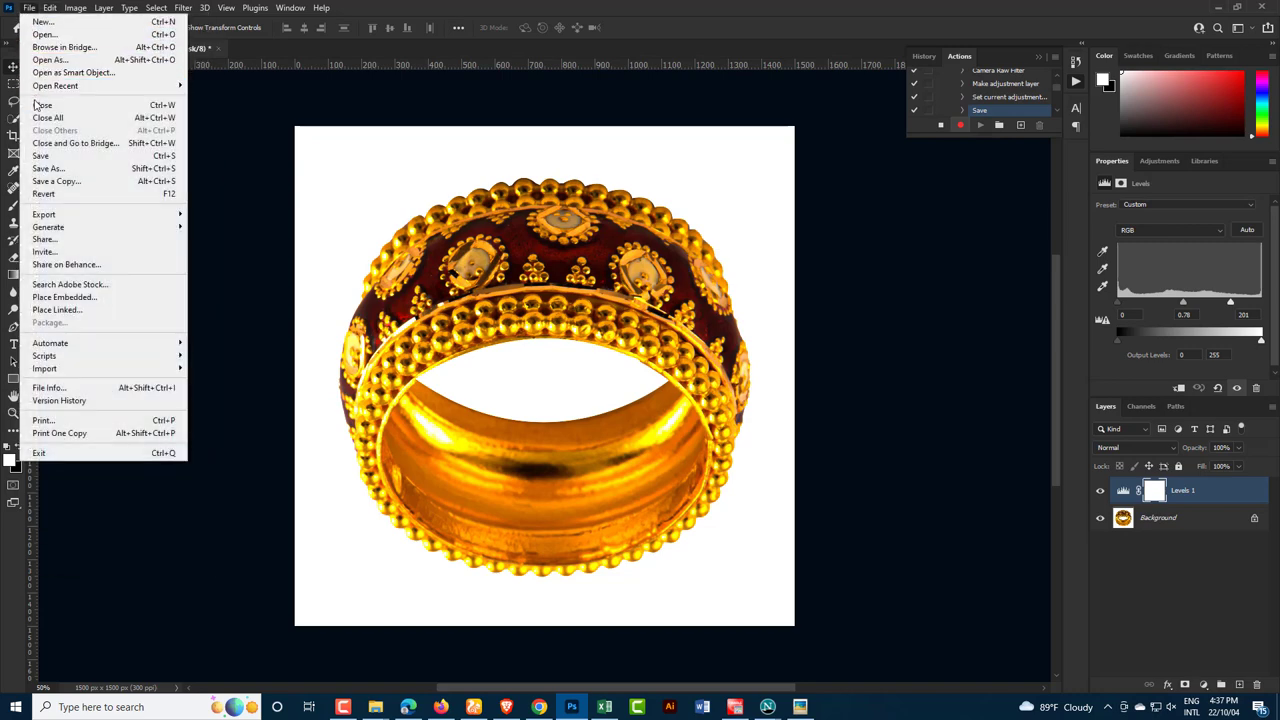
{"action": "left_click", "coordinate": [143, 106]}
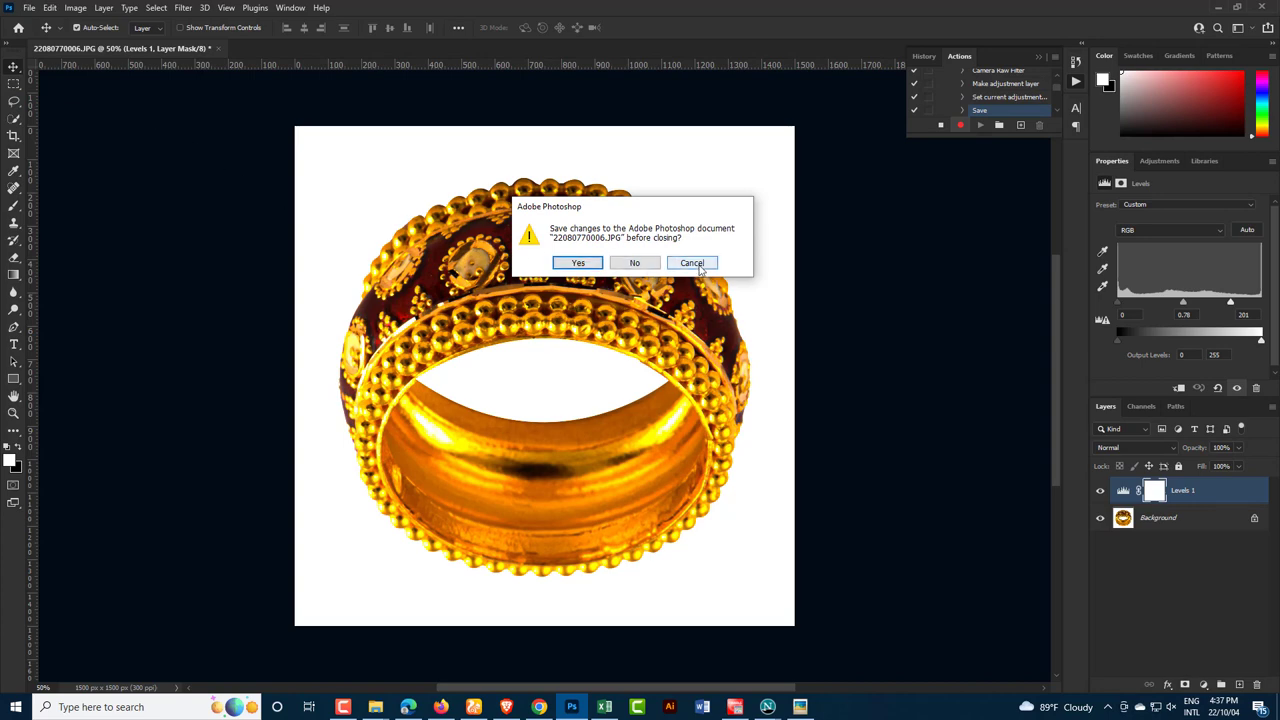
{"action": "left_click", "coordinate": [636, 266]}
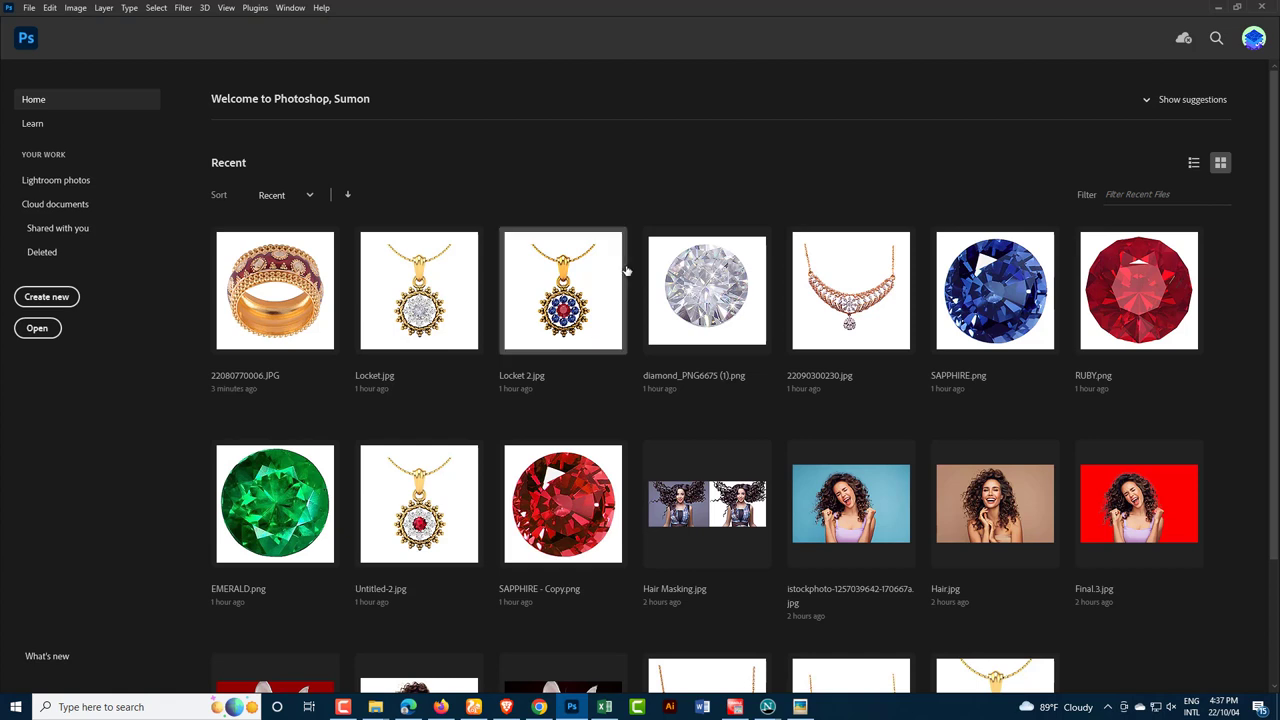
{"action": "left_click", "coordinate": [25, 38]}
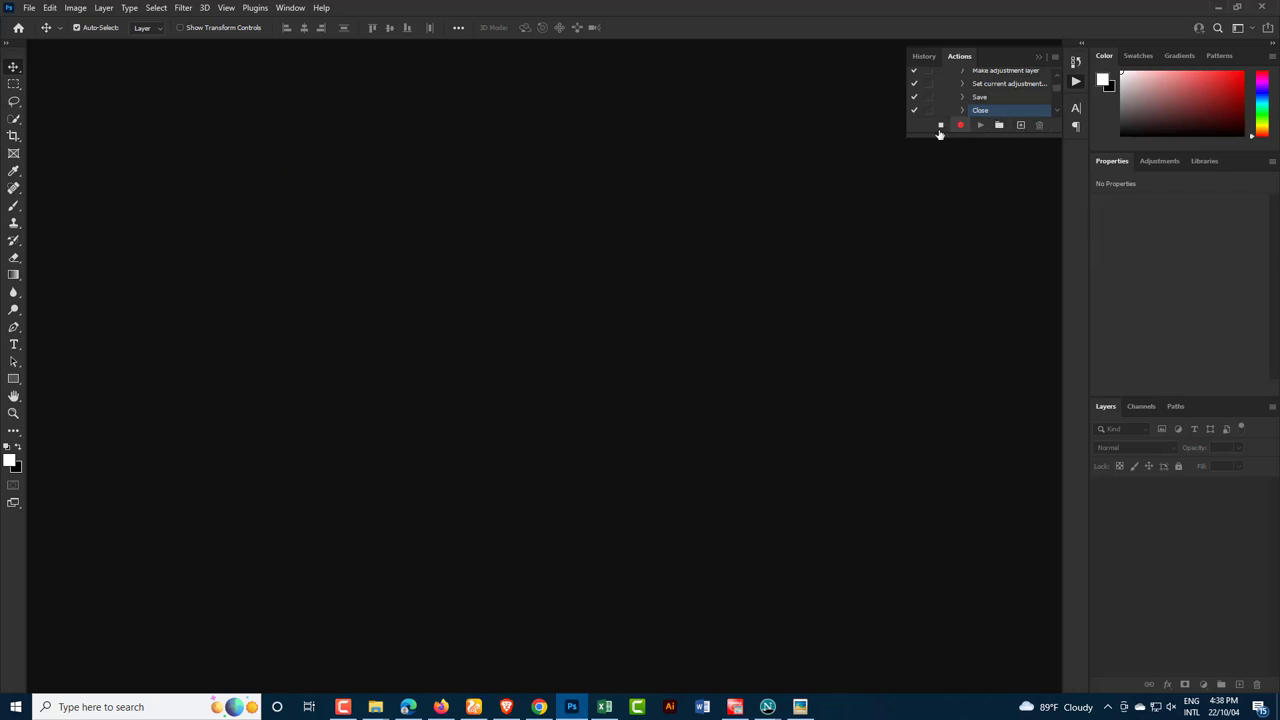
{"action": "left_click", "coordinate": [940, 127]}
Step: Open File > Automate > Batch and choose the Color Correction action
{"action": "left_click", "coordinate": [30, 10]}
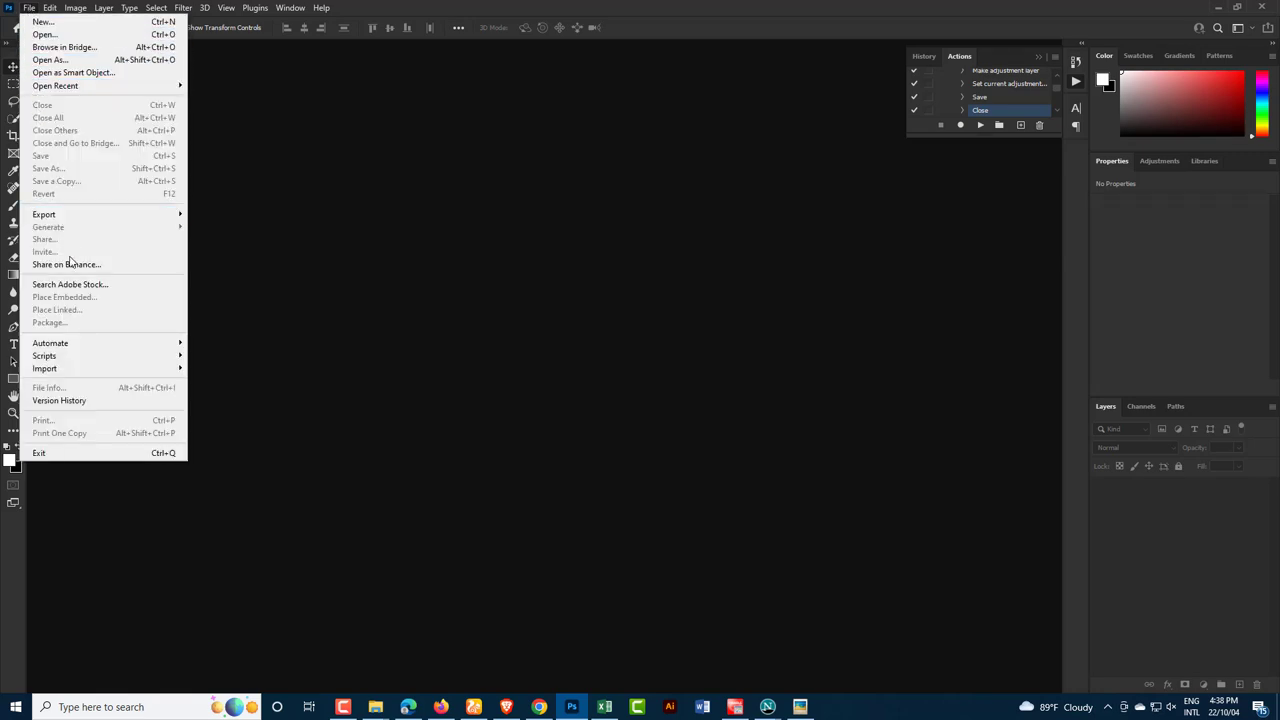
{"action": "mouse_move", "coordinate": [50, 343]}
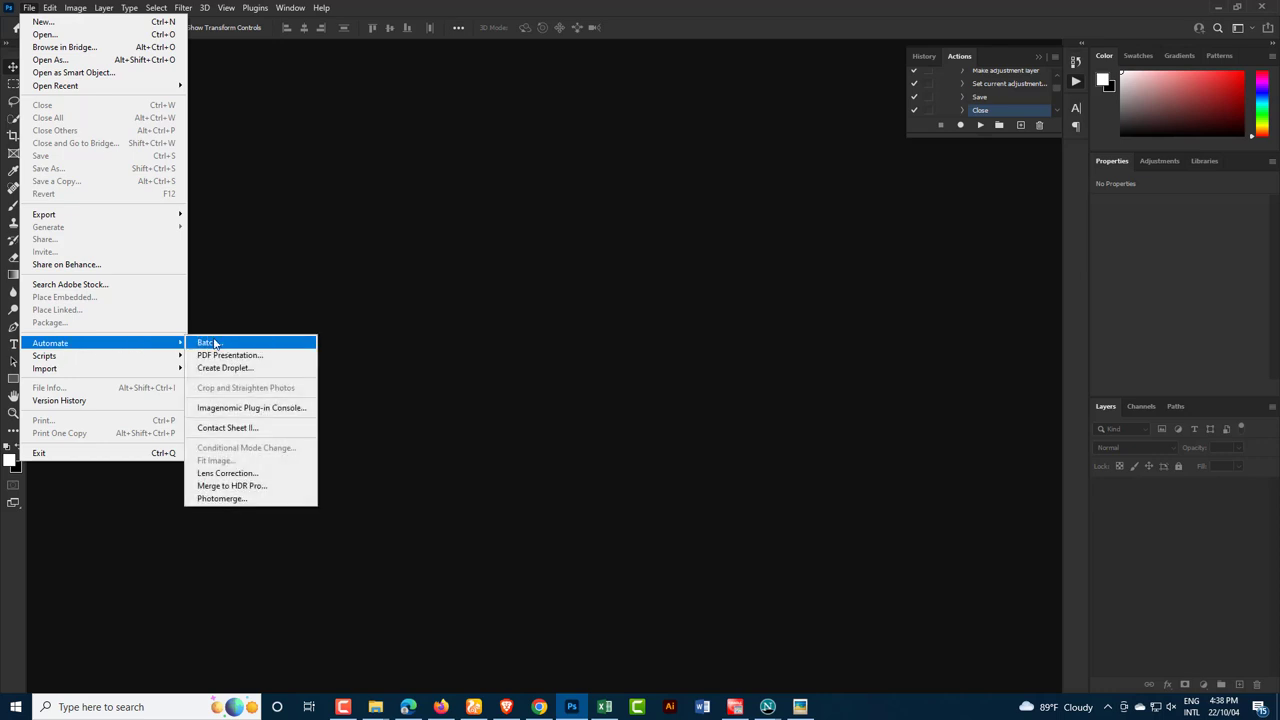
{"action": "left_click", "coordinate": [258, 346]}
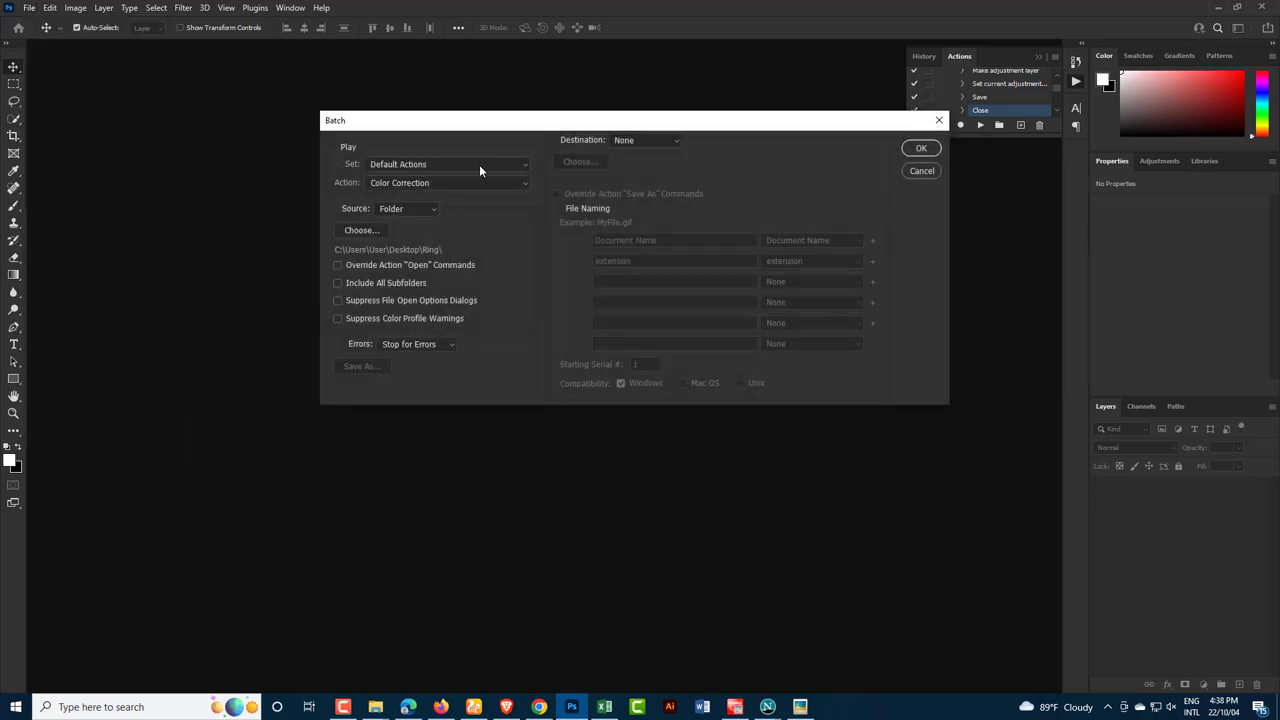
{"action": "left_click", "coordinate": [508, 184]}
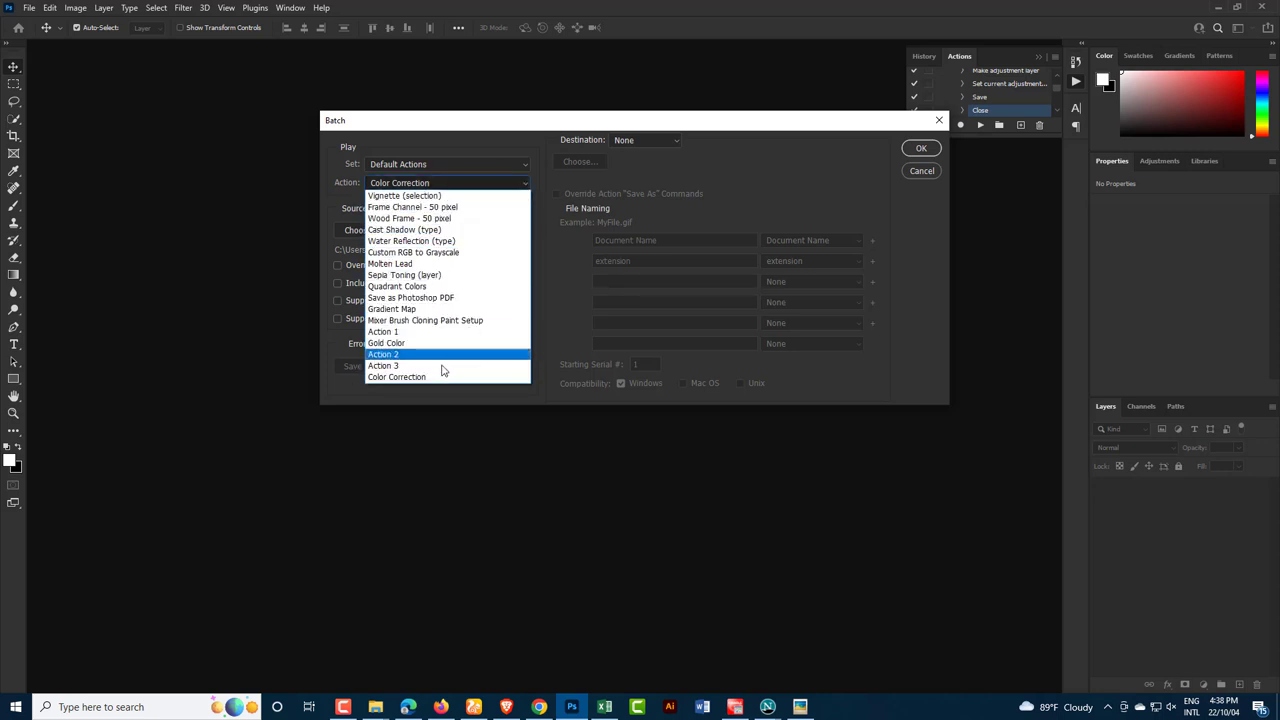
{"action": "left_click", "coordinate": [422, 378]}
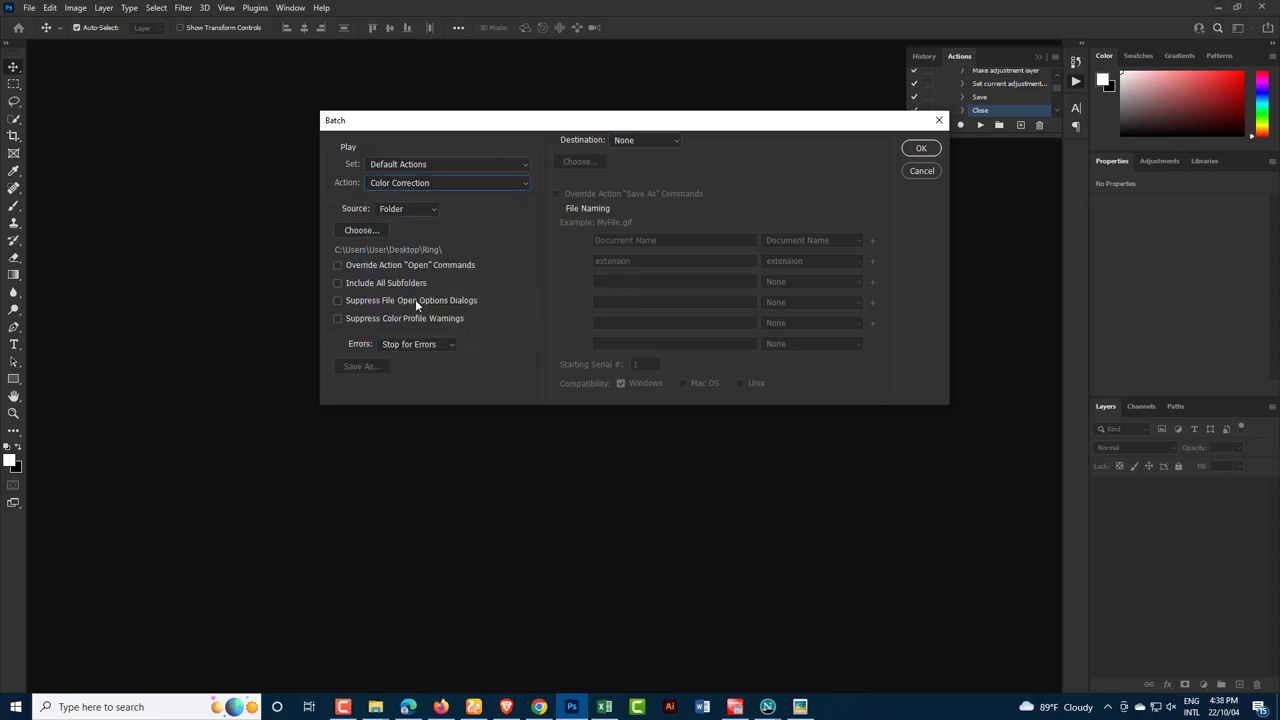
Step: Set Desktop\Ring as the source folder and start the batch run
{"action": "left_click", "coordinate": [421, 210]}
{"action": "left_click", "coordinate": [389, 223]}
{"action": "left_click", "coordinate": [370, 230]}
{"action": "left_click", "coordinate": [374, 314]}
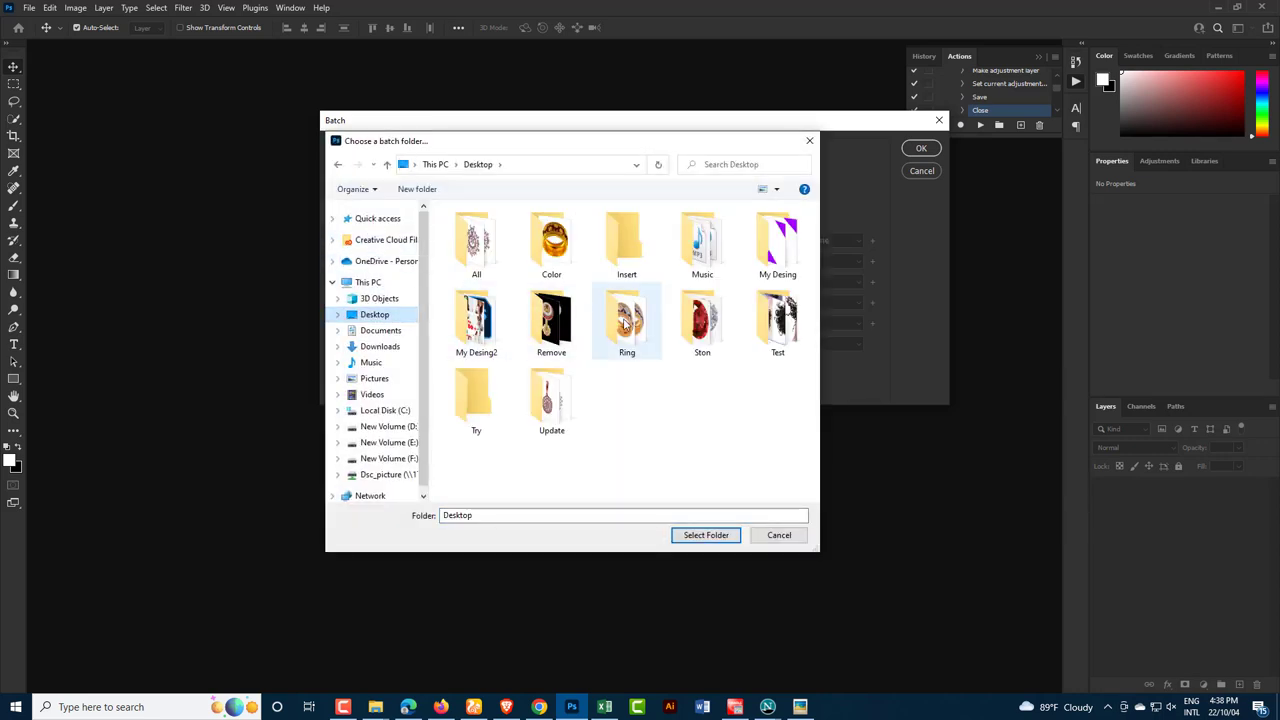
{"action": "left_click", "coordinate": [626, 322]}
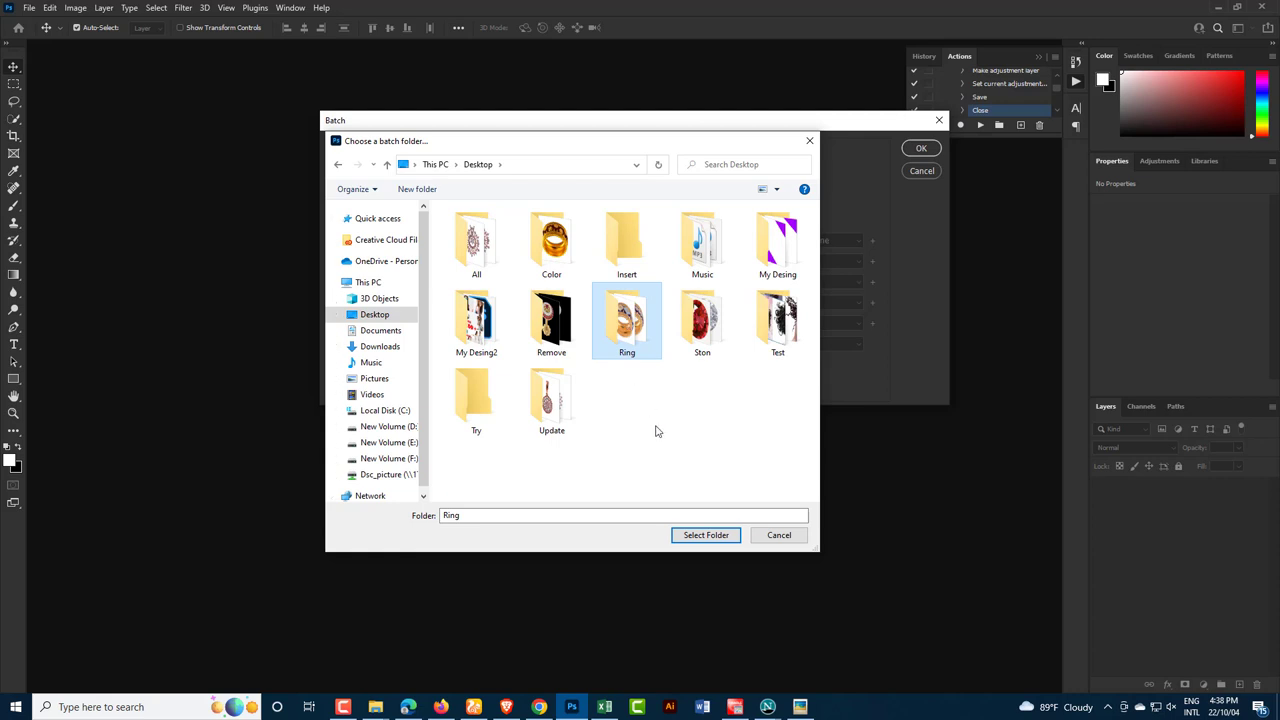
{"action": "left_click", "coordinate": [703, 535]}
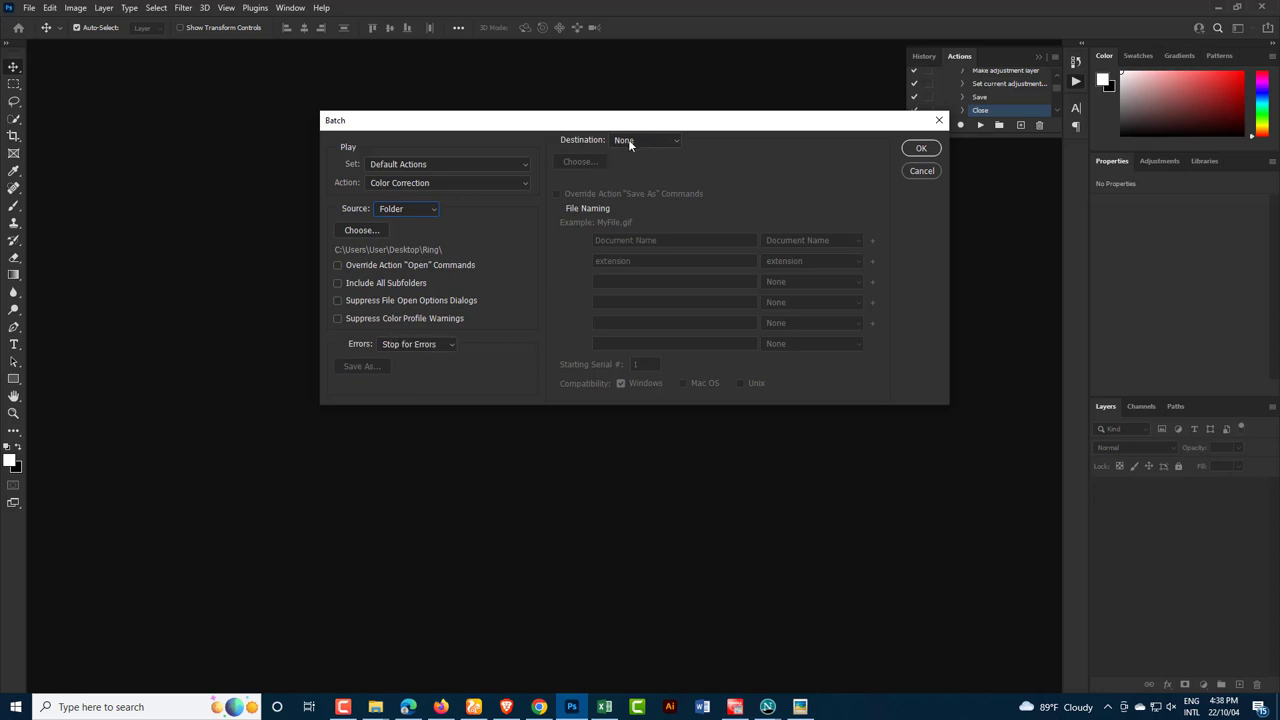
{"action": "left_click", "coordinate": [921, 149]}
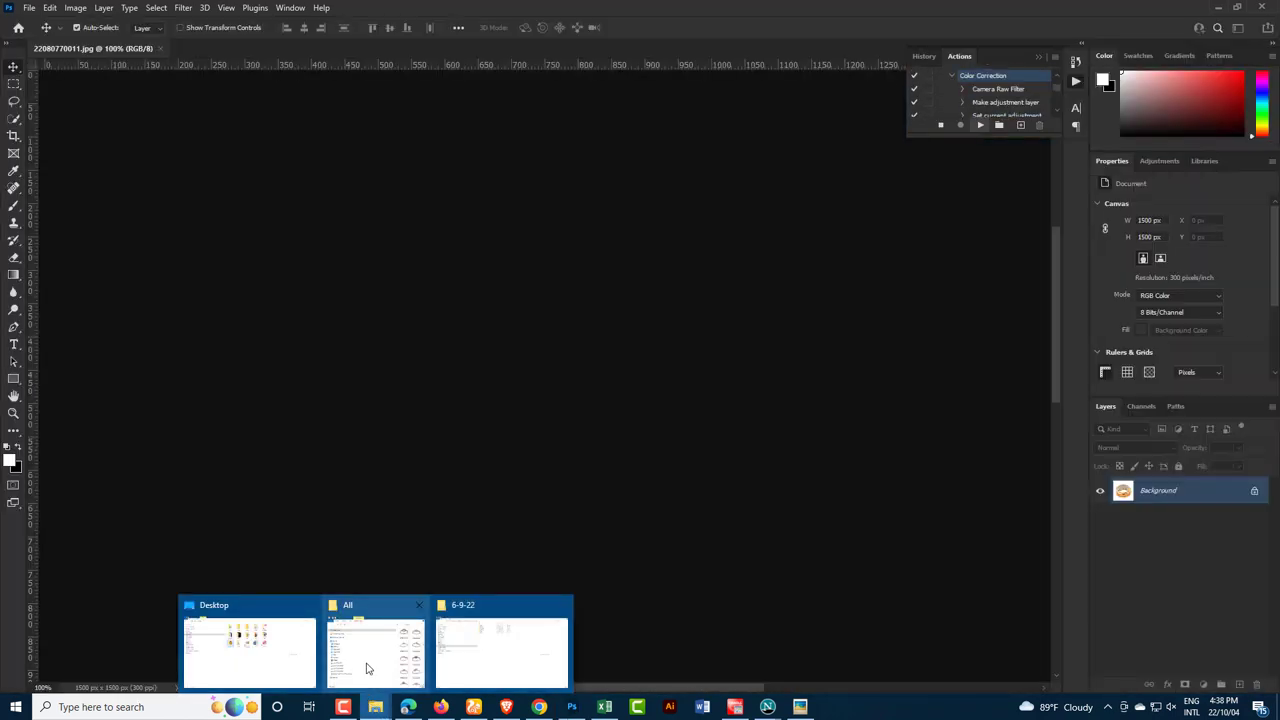
{"action": "mouse_move", "coordinate": [375, 707]}
{"action": "left_click", "coordinate": [366, 668]}
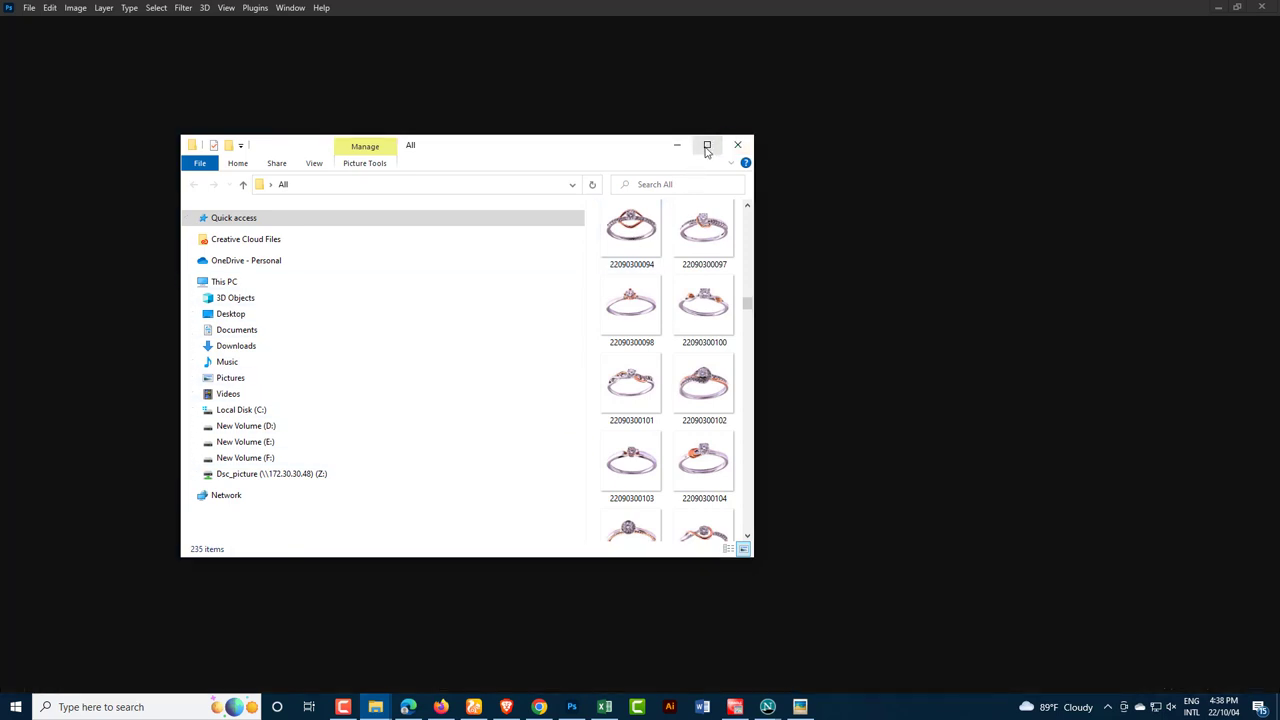
Step: Maximize File Explorer and open the Desktop Color folder
{"action": "left_click", "coordinate": [706, 147]}
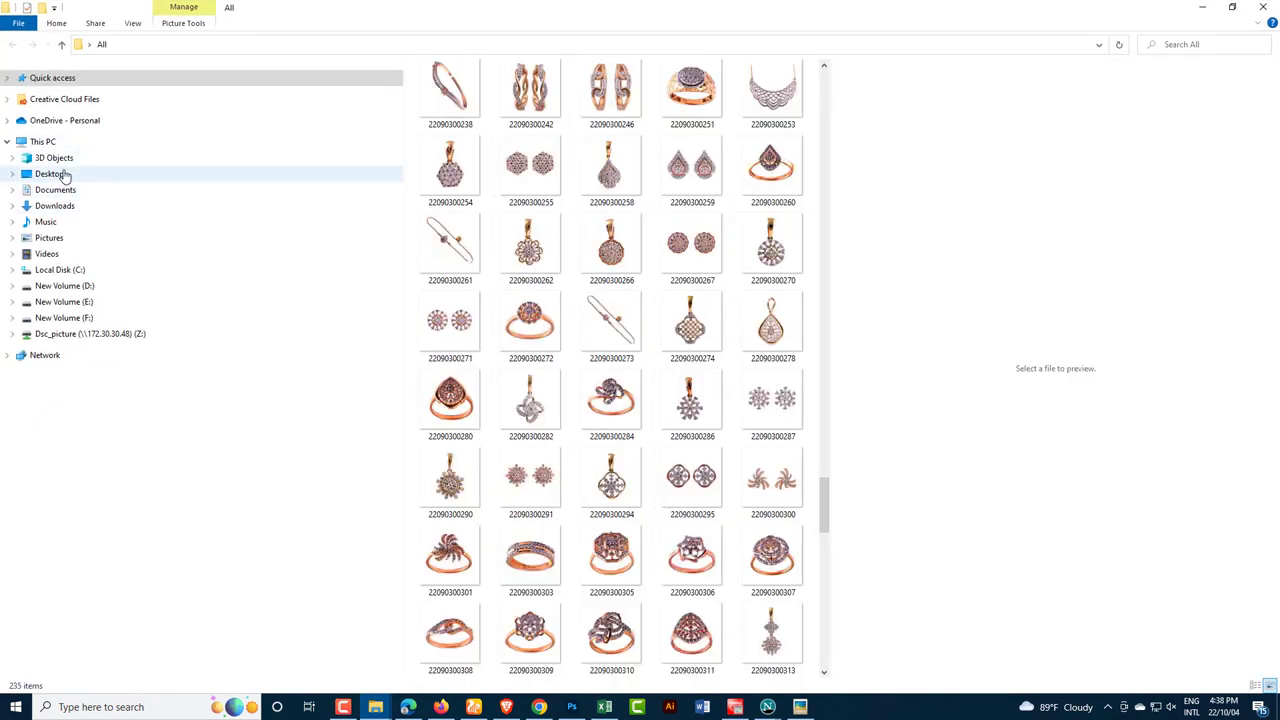
{"action": "left_click", "coordinate": [64, 175]}
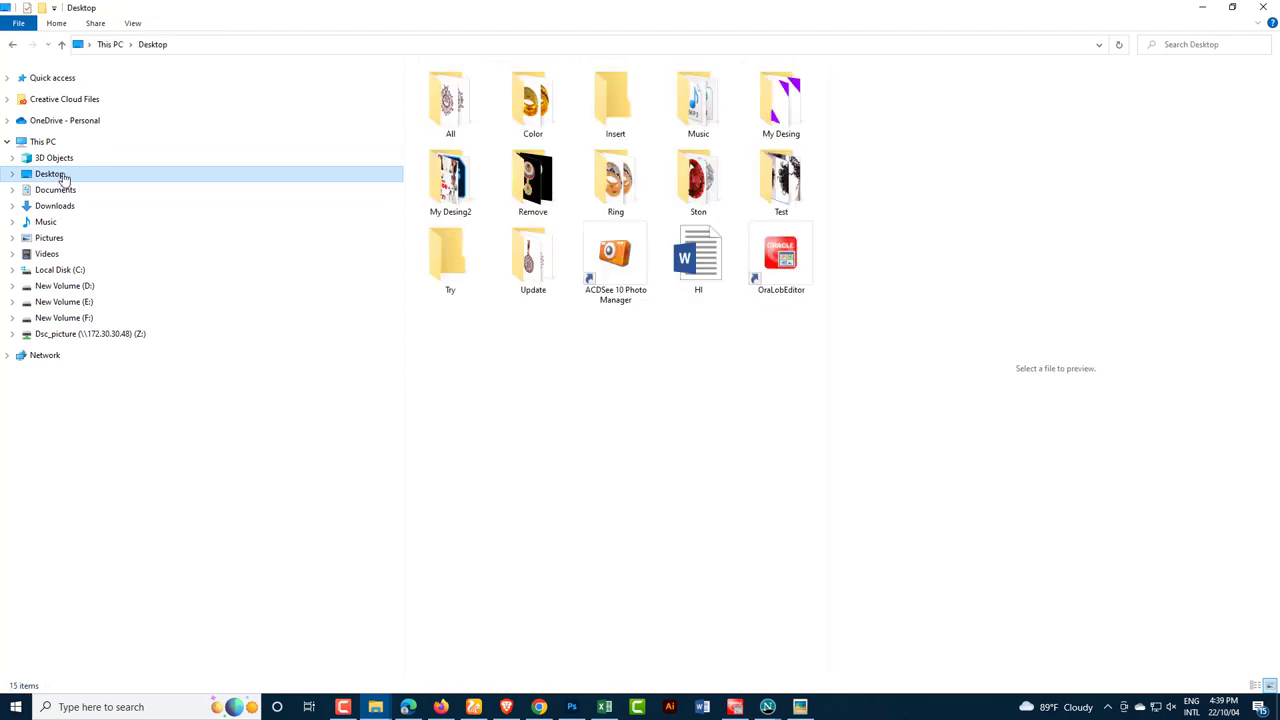
{"action": "double_click", "coordinate": [532, 110]}
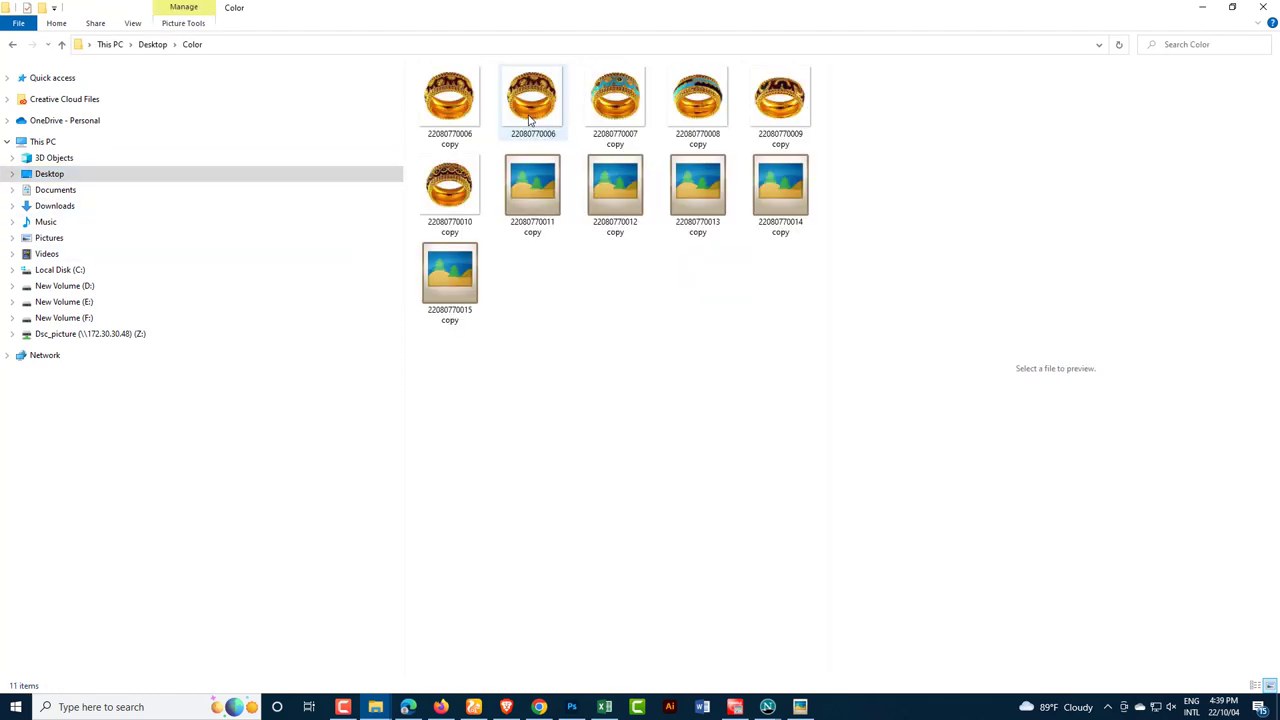
{"action": "left_click", "coordinate": [458, 112]}
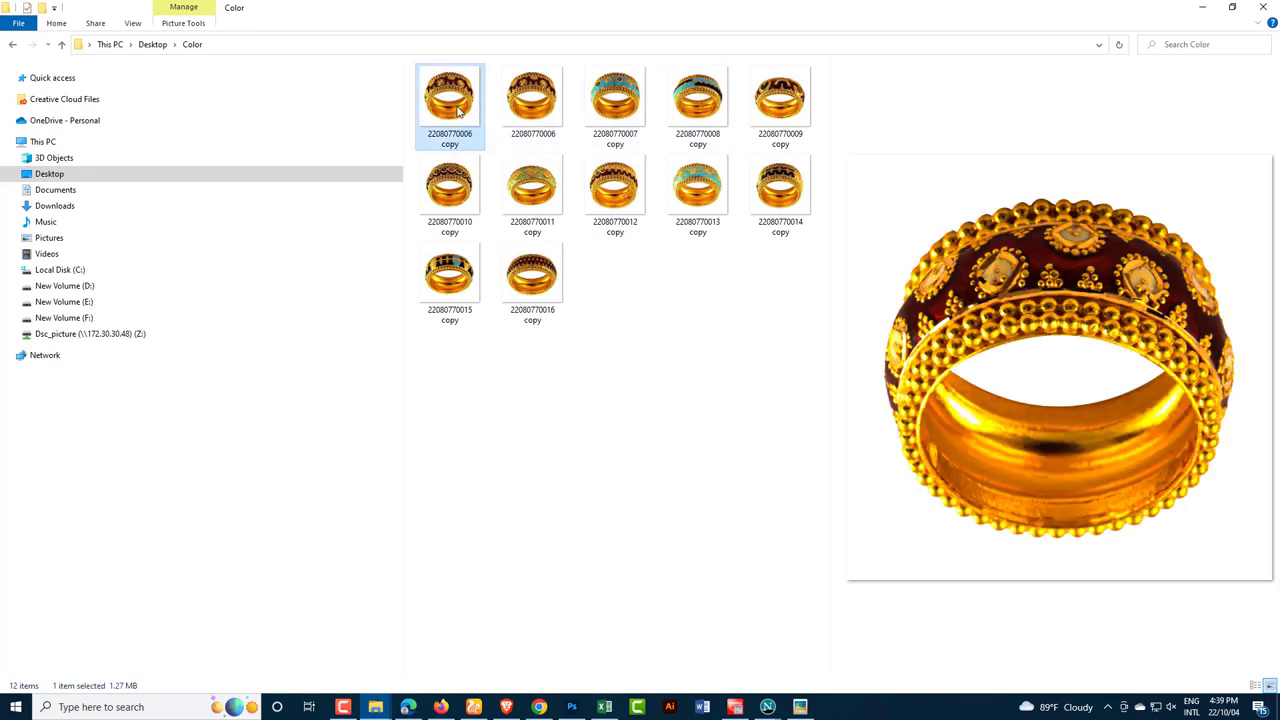
{"action": "left_click", "coordinate": [540, 115]}
{"action": "left_click", "coordinate": [612, 115]}
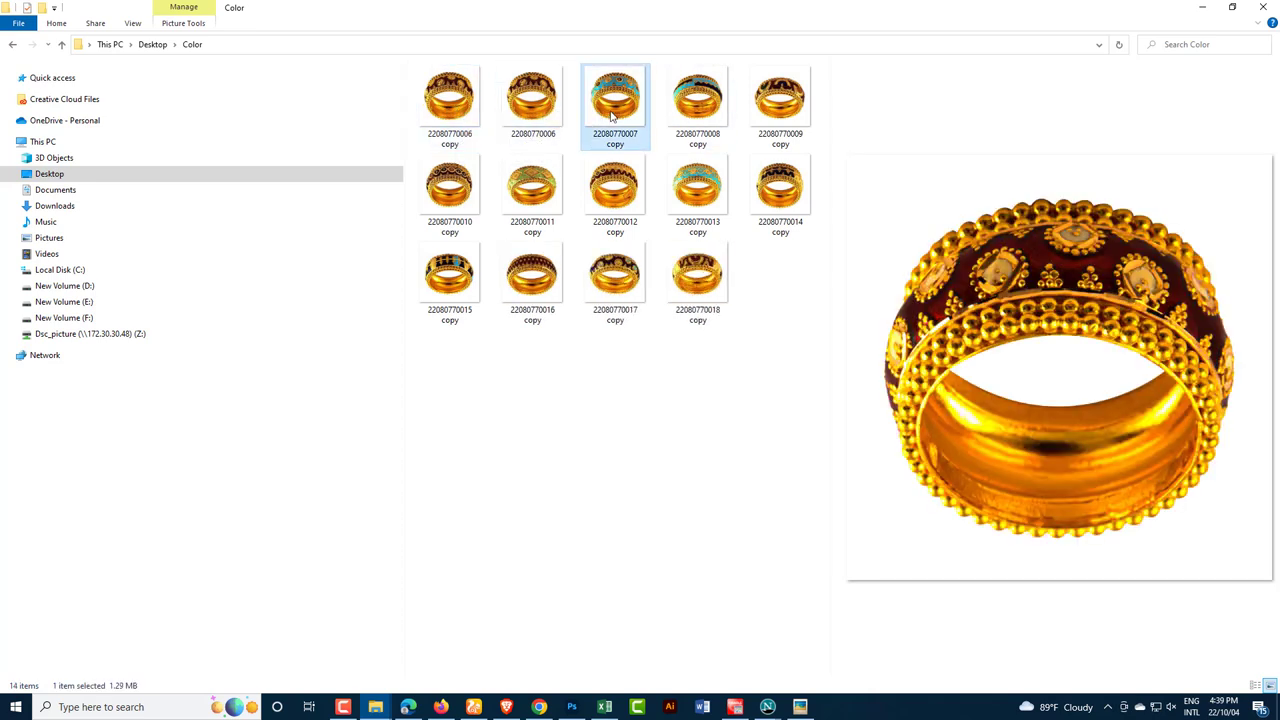
{"action": "left_click", "coordinate": [693, 114]}
{"action": "left_click", "coordinate": [776, 114]}
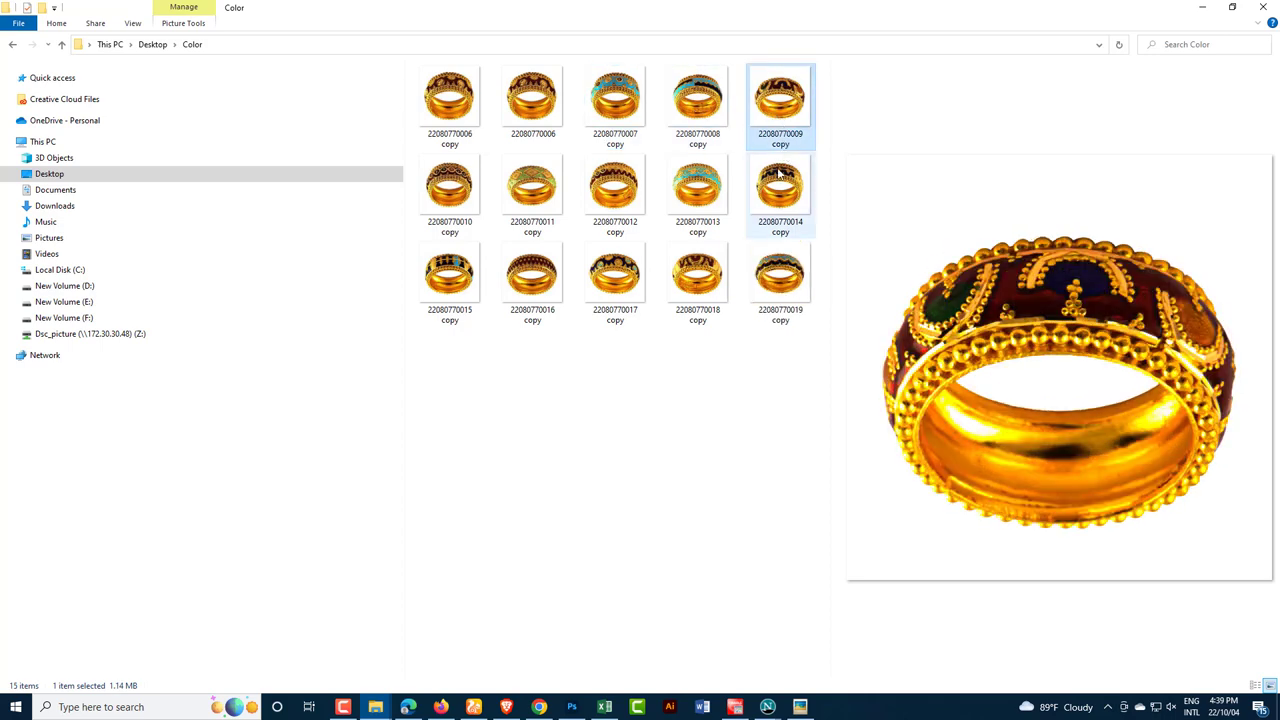
{"action": "left_click", "coordinate": [771, 186]}
{"action": "left_click", "coordinate": [615, 190]}
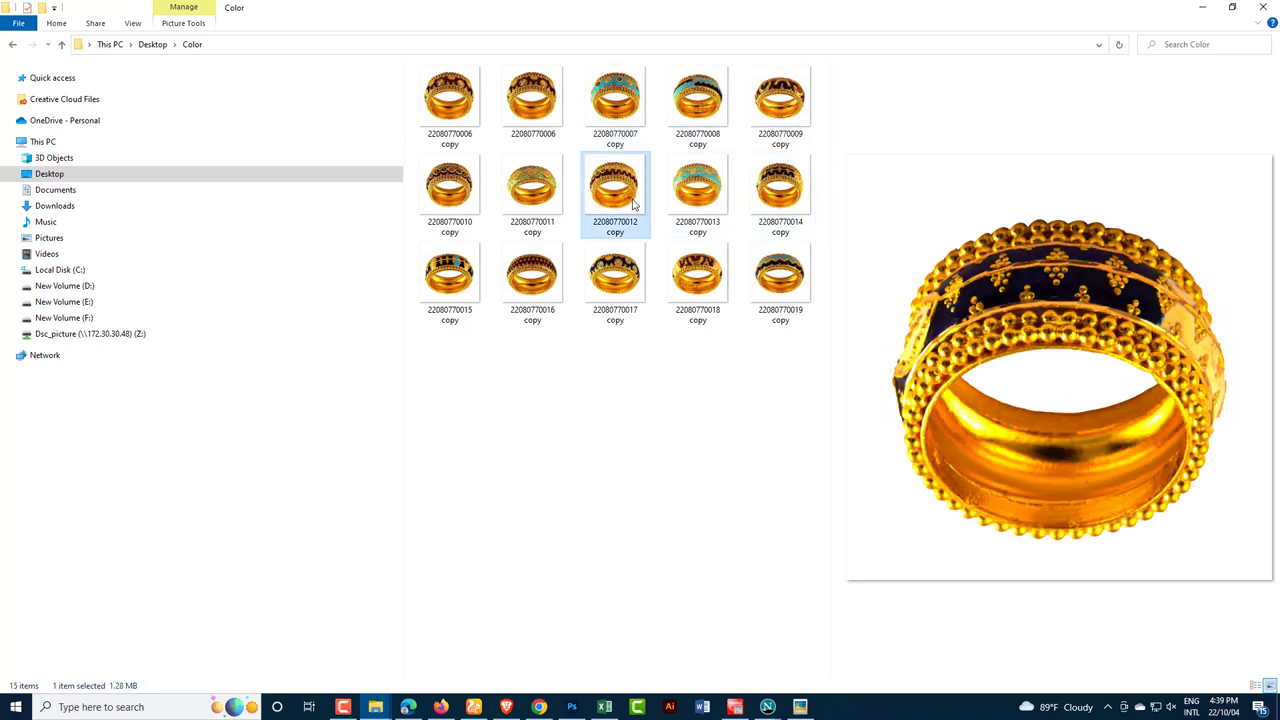
{"action": "left_click", "coordinate": [616, 283]}
{"action": "left_click", "coordinate": [521, 284]}
{"action": "left_click", "coordinate": [446, 283]}
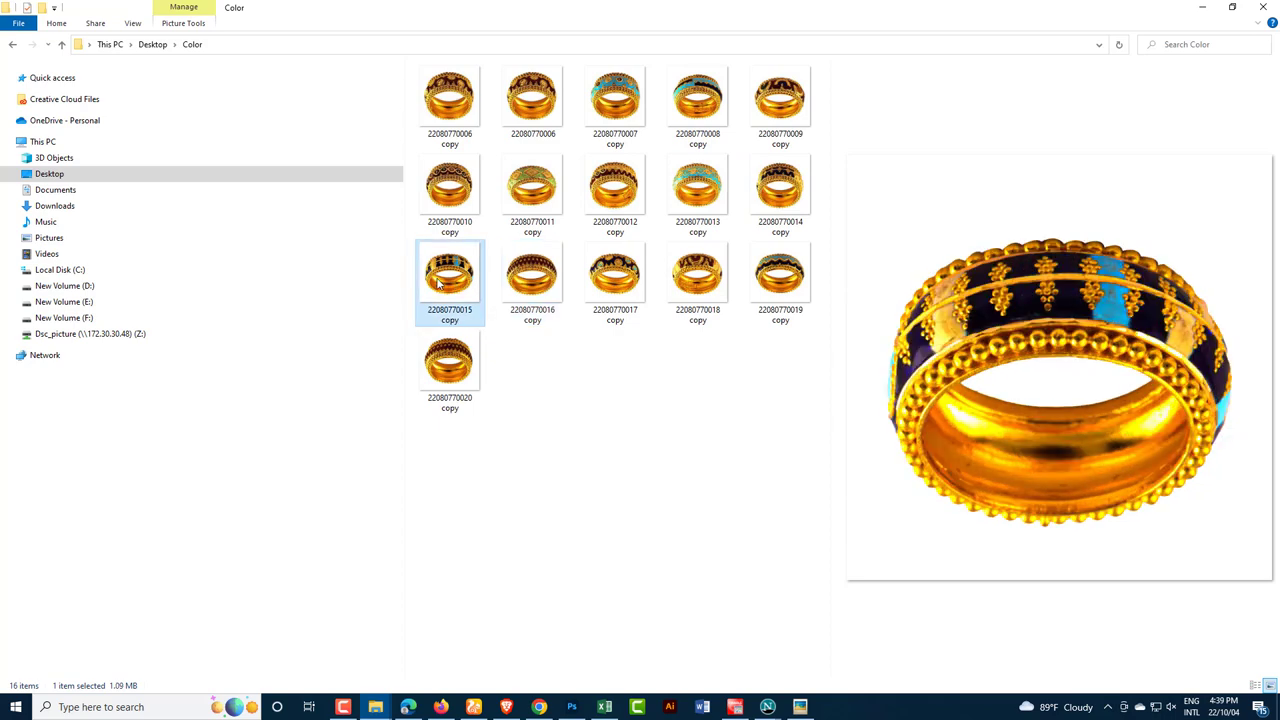
{"action": "left_click", "coordinate": [444, 366]}
{"action": "left_click", "coordinate": [522, 374]}
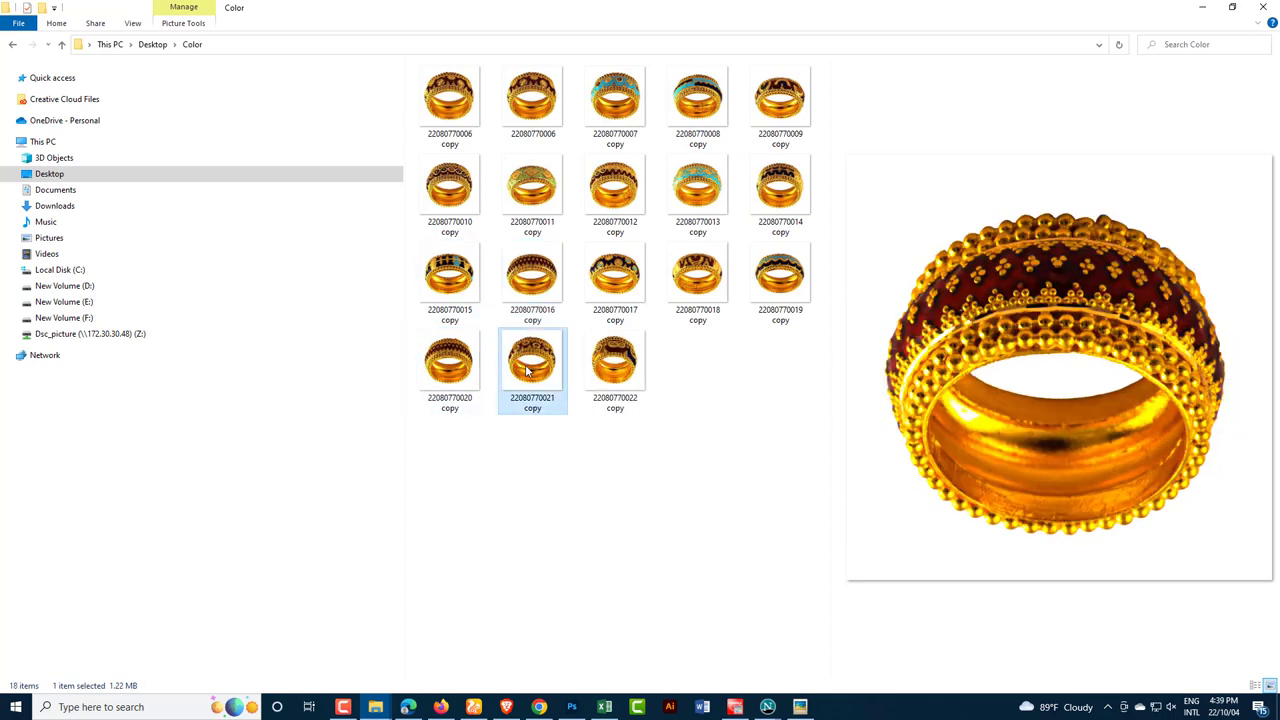
{"action": "left_click", "coordinate": [568, 708]}
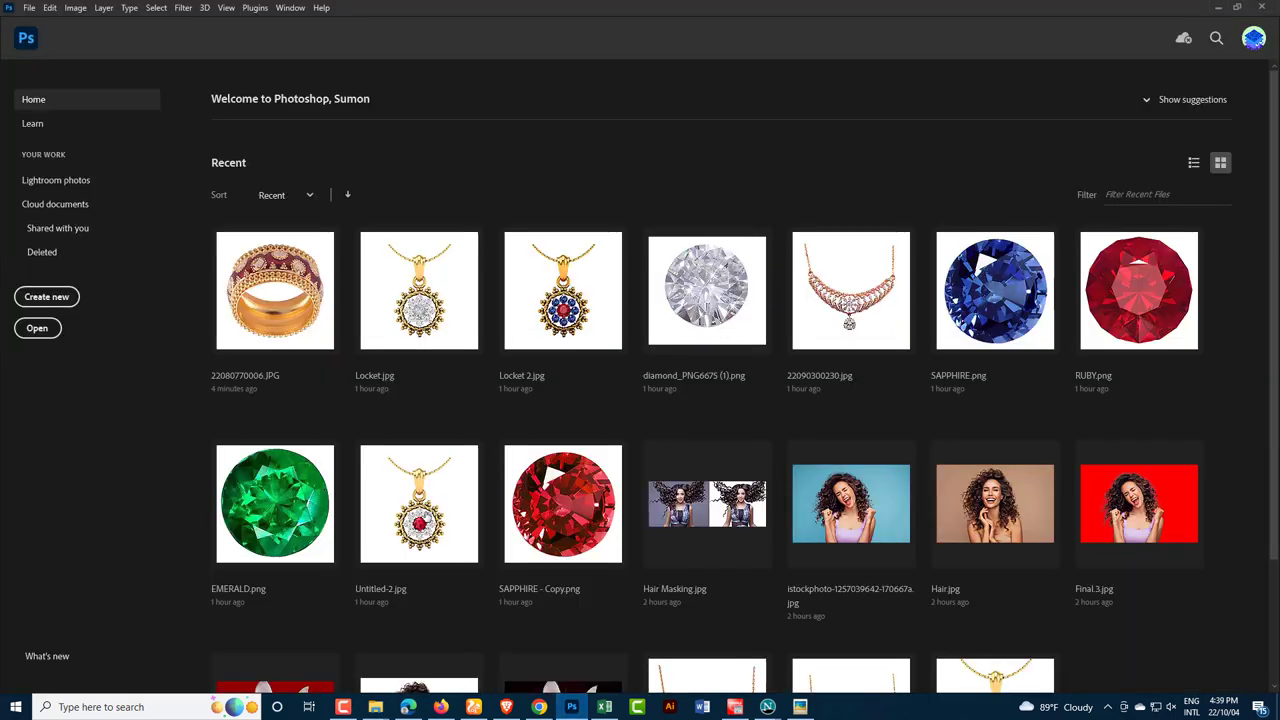
Step: Close the Home screen, collapse the Actions panel, and minimize Photoshop
{"action": "left_click", "coordinate": [22, 40]}
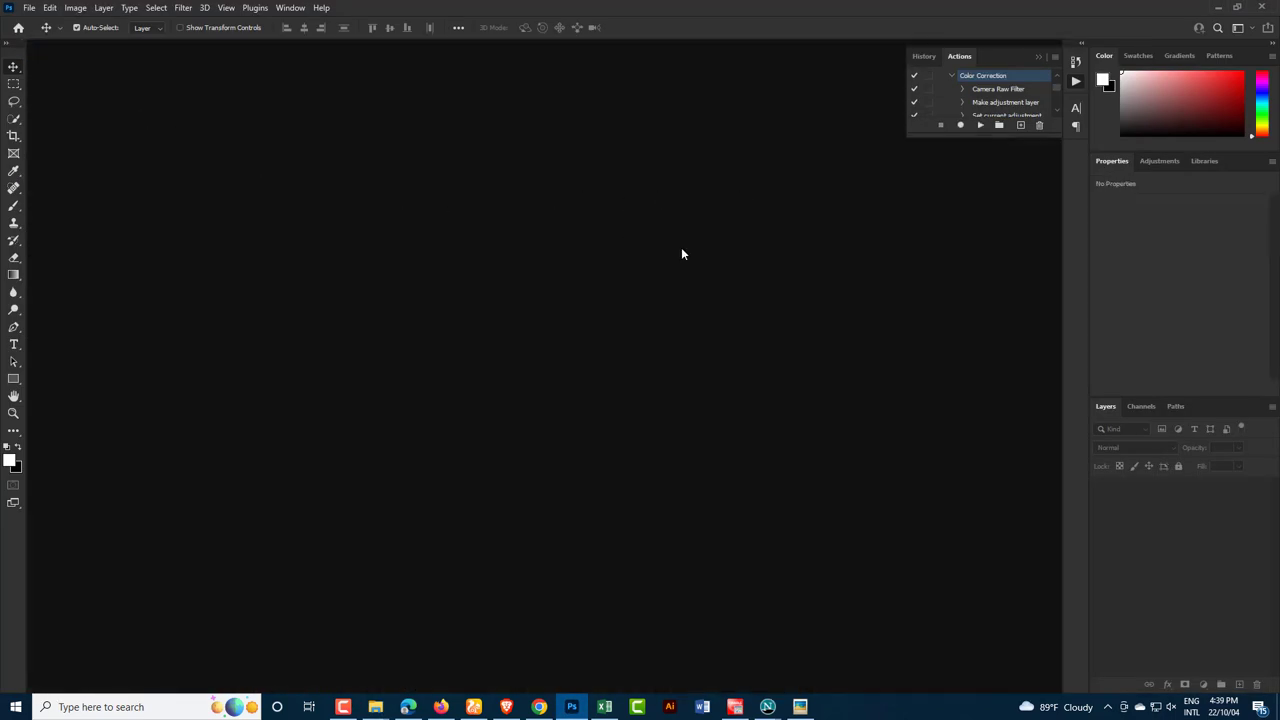
{"action": "left_click", "coordinate": [1220, 11]}
{"action": "left_click", "coordinate": [1220, 11]}
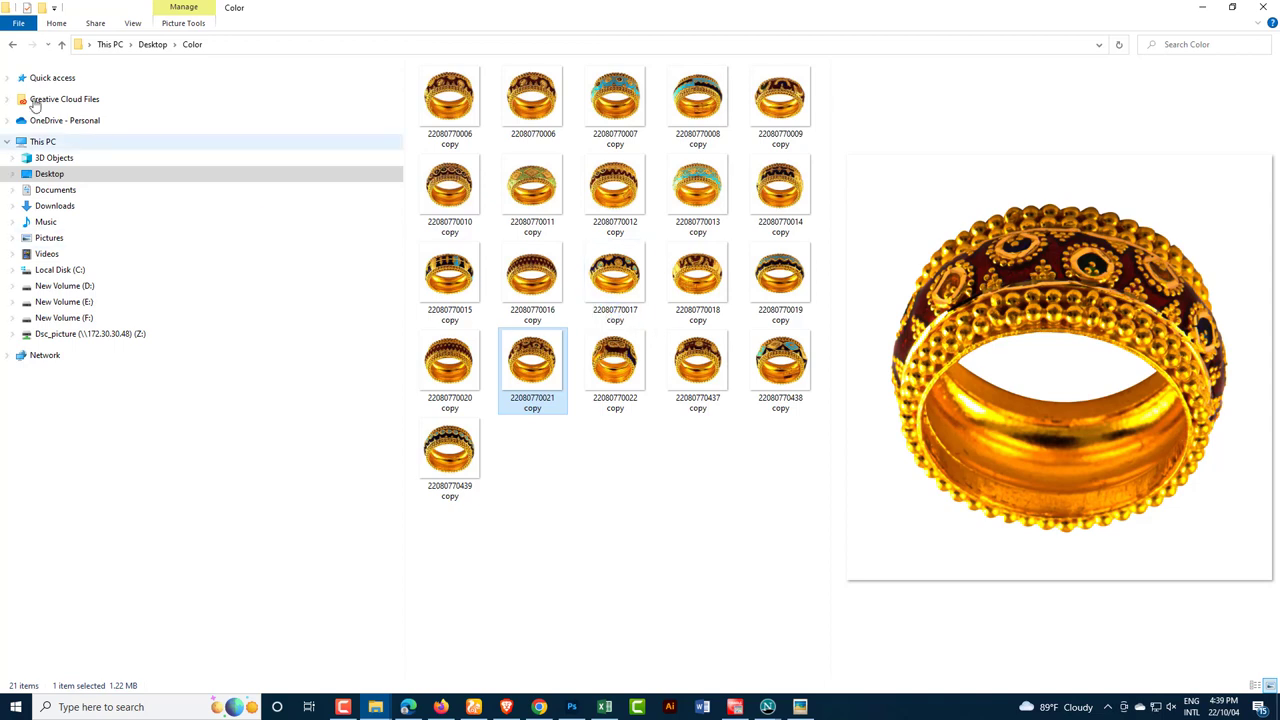
Step: Open and close the desktop Ring folder, then open the Color folder of 21 corrected copies
{"action": "left_click", "coordinate": [12, 45]}
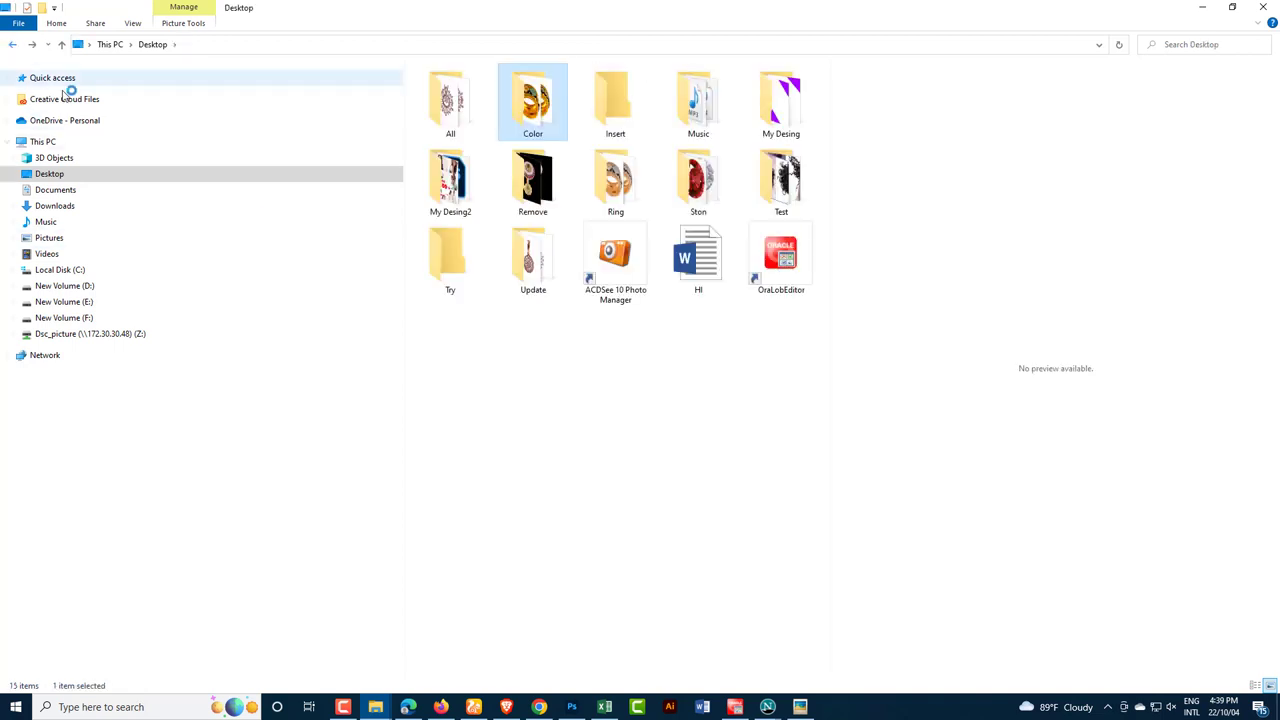
{"action": "left_click", "coordinate": [1203, 7]}
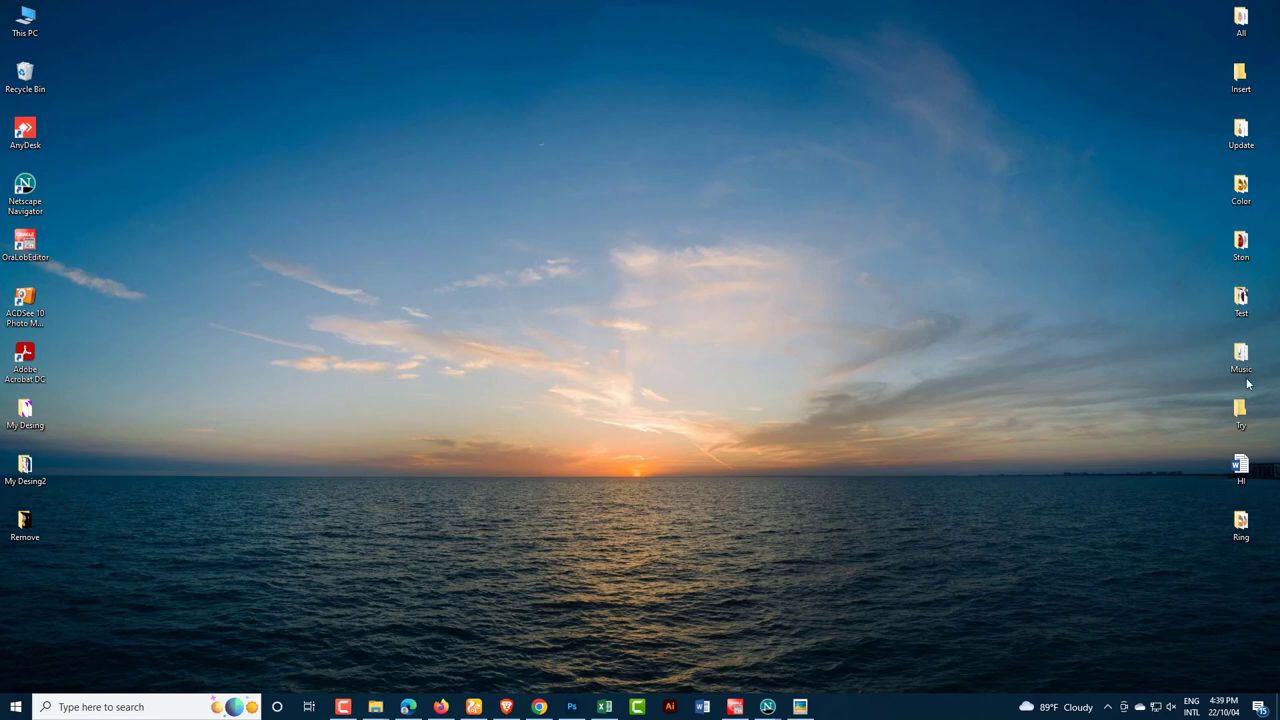
{"action": "left_click", "coordinate": [1241, 521]}
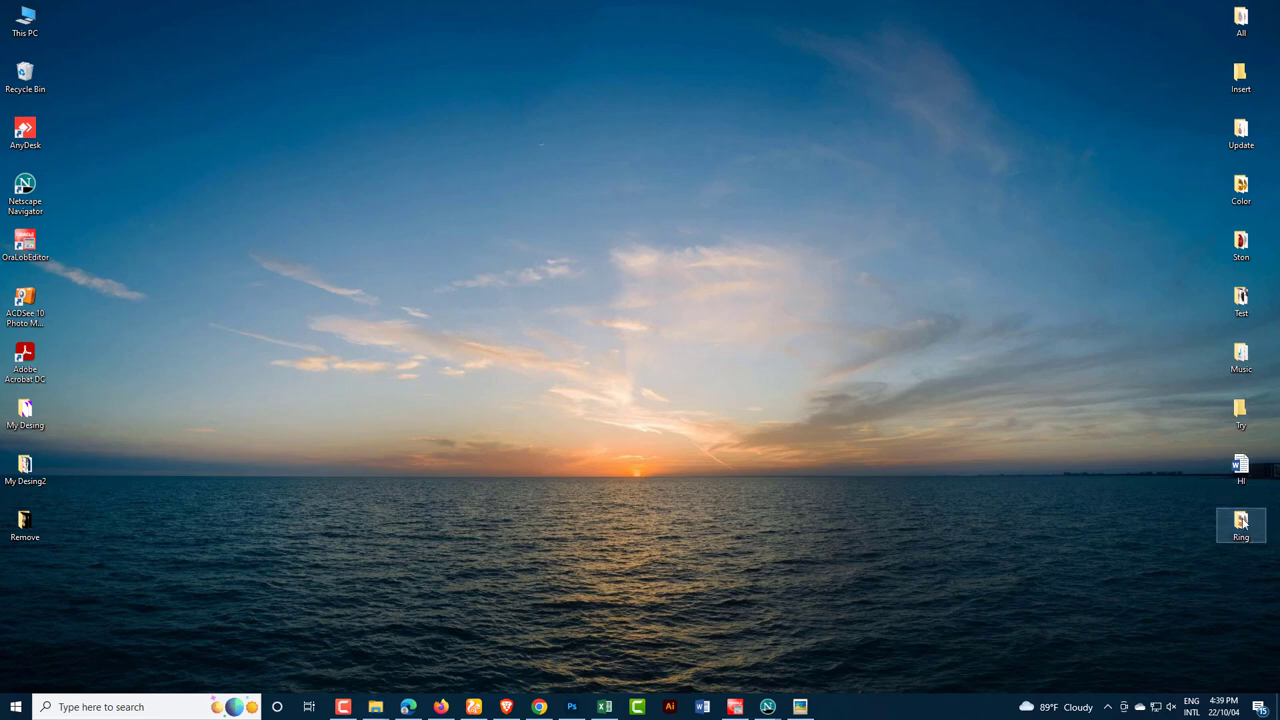
{"action": "double_click", "coordinate": [1243, 521]}
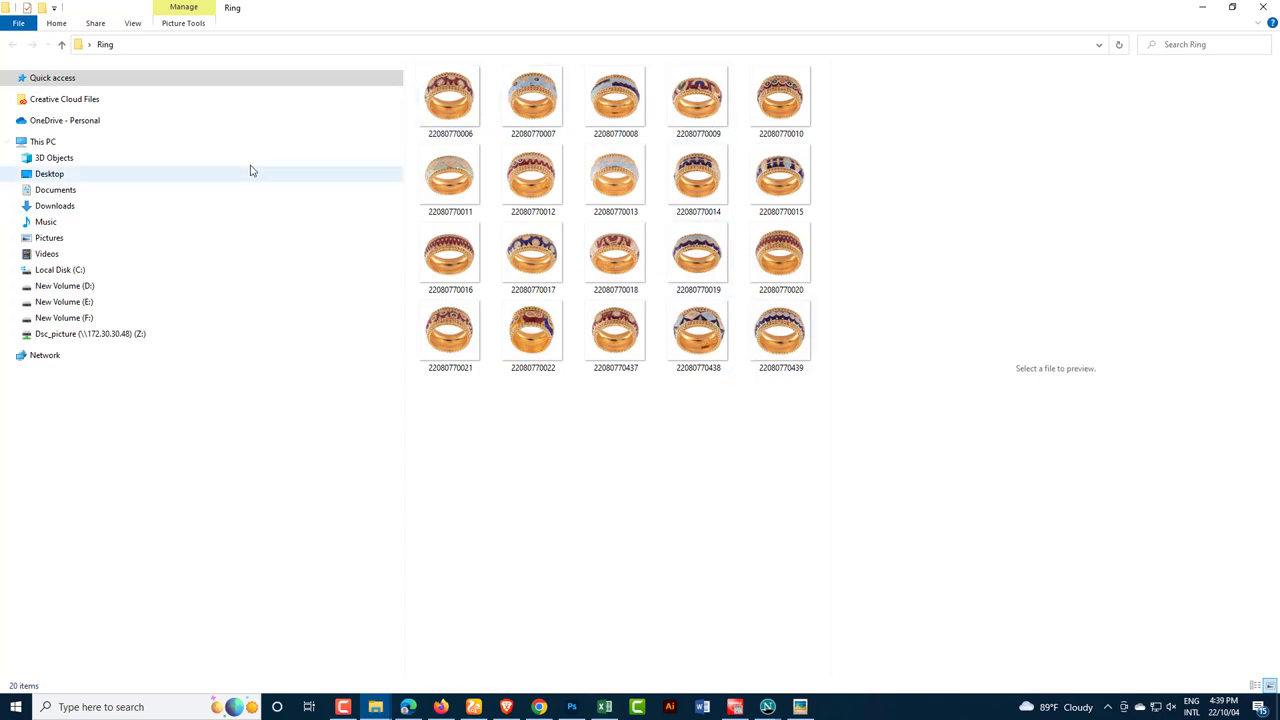
{"action": "left_click", "coordinate": [1263, 7]}
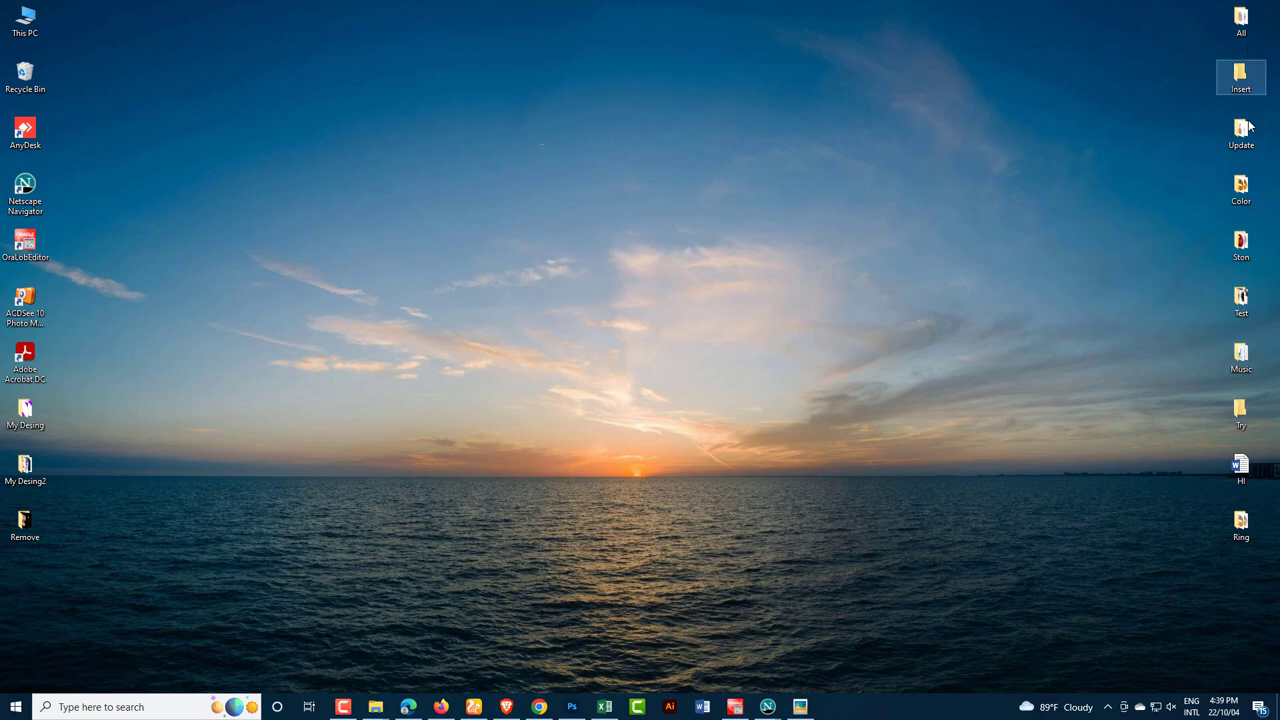
{"action": "double_click", "coordinate": [1241, 187]}
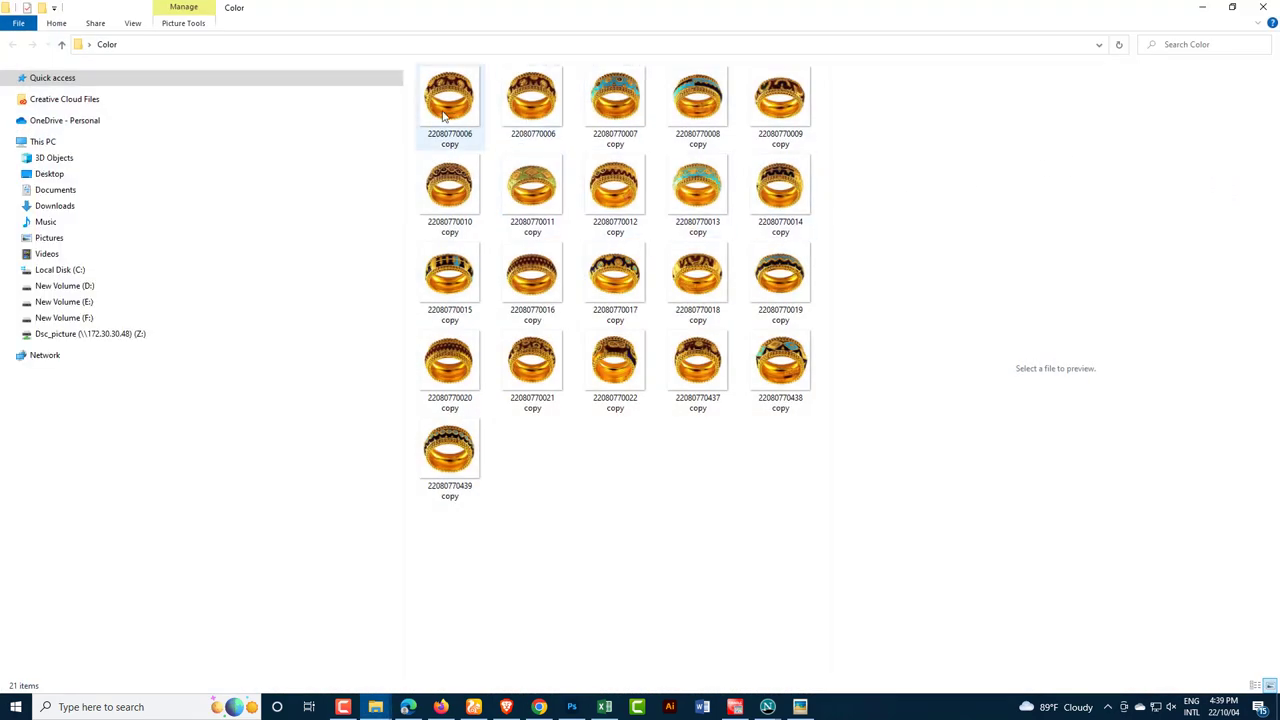
{"action": "mouse_move", "coordinate": [416, 153]}
{"action": "left_mouse_down"}
{"action": "mouse_move", "coordinate": [668, 502]}
{"action": "mouse_move", "coordinate": [803, 500]}
{"action": "left_mouse_up"}
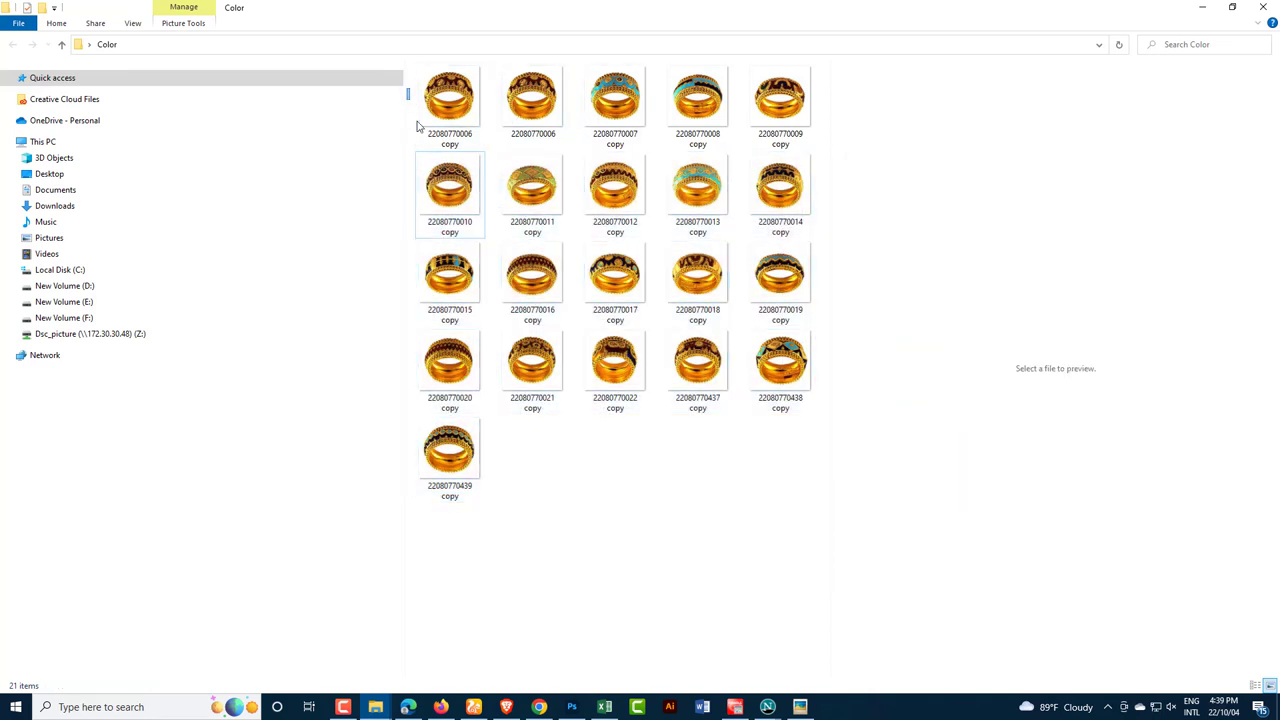
{"action": "mouse_move", "coordinate": [409, 94]}
{"action": "left_mouse_down"}
{"action": "mouse_move", "coordinate": [751, 494]}
{"action": "mouse_move", "coordinate": [771, 459]}
{"action": "left_mouse_up"}
{"action": "left_click", "coordinate": [500, 100], "text": "ctrl"}
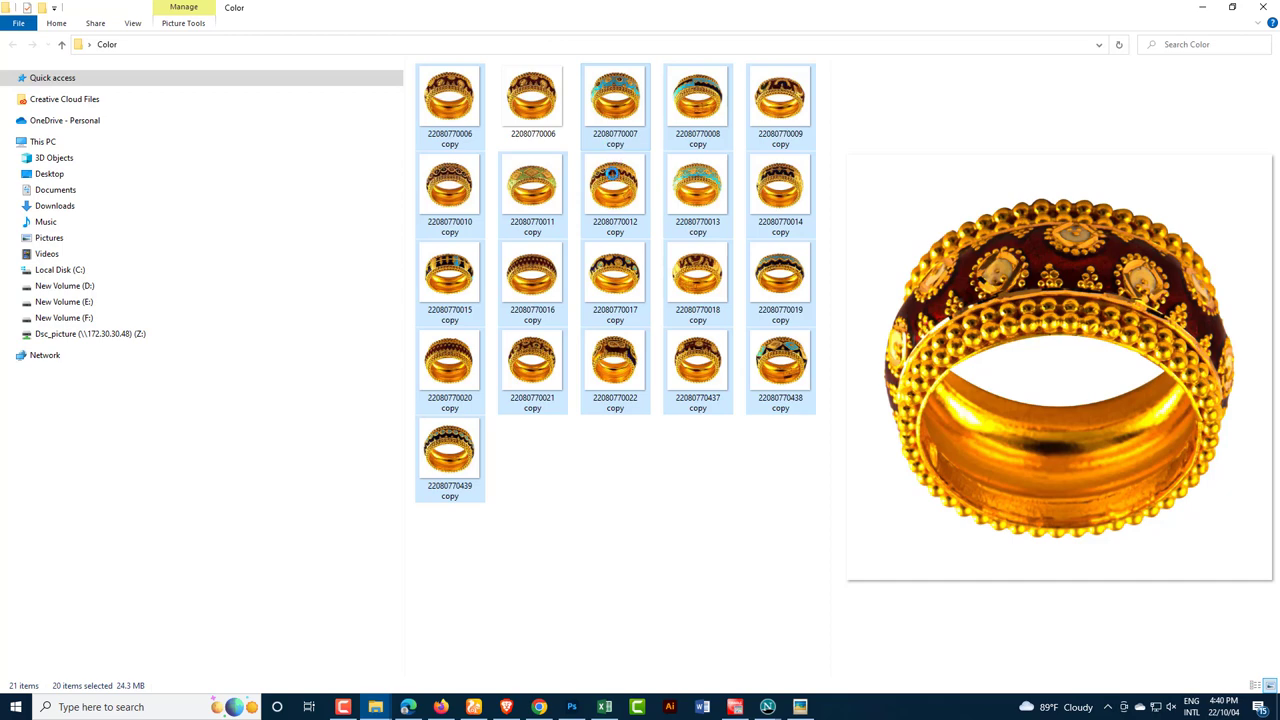
{"action": "right_click", "coordinate": [620, 105]}
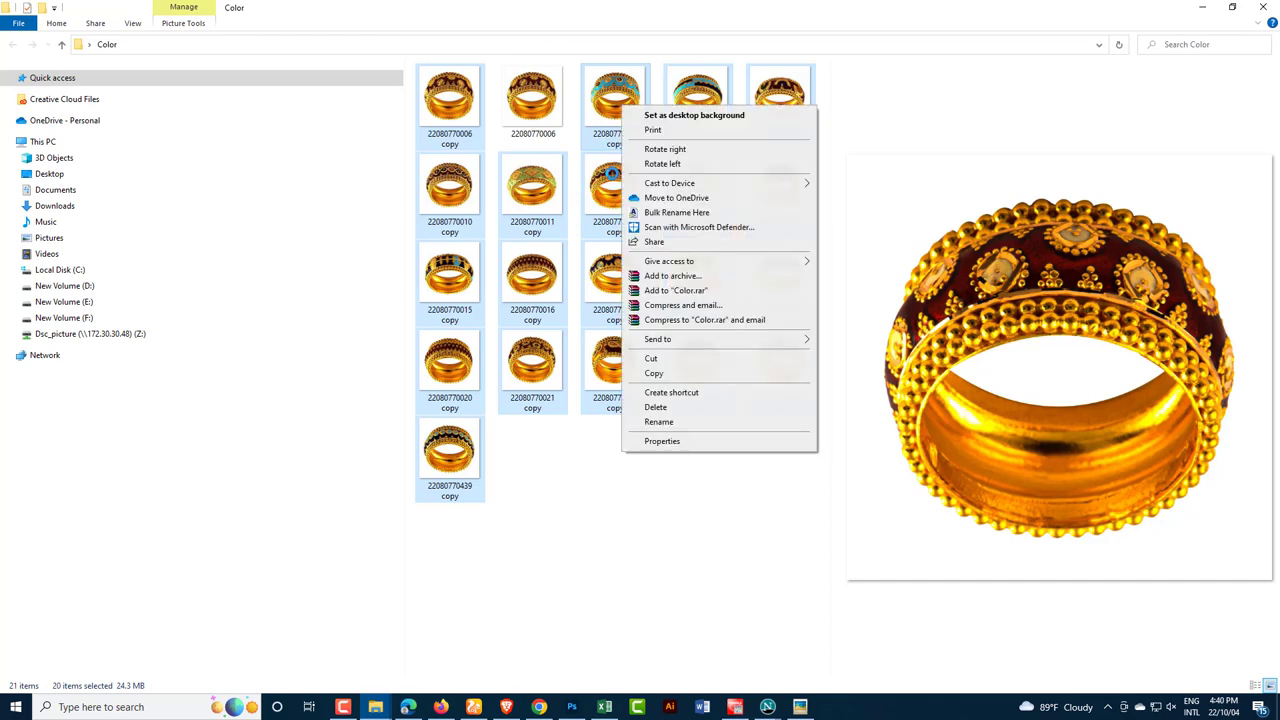
{"action": "left_click", "coordinate": [661, 375]}
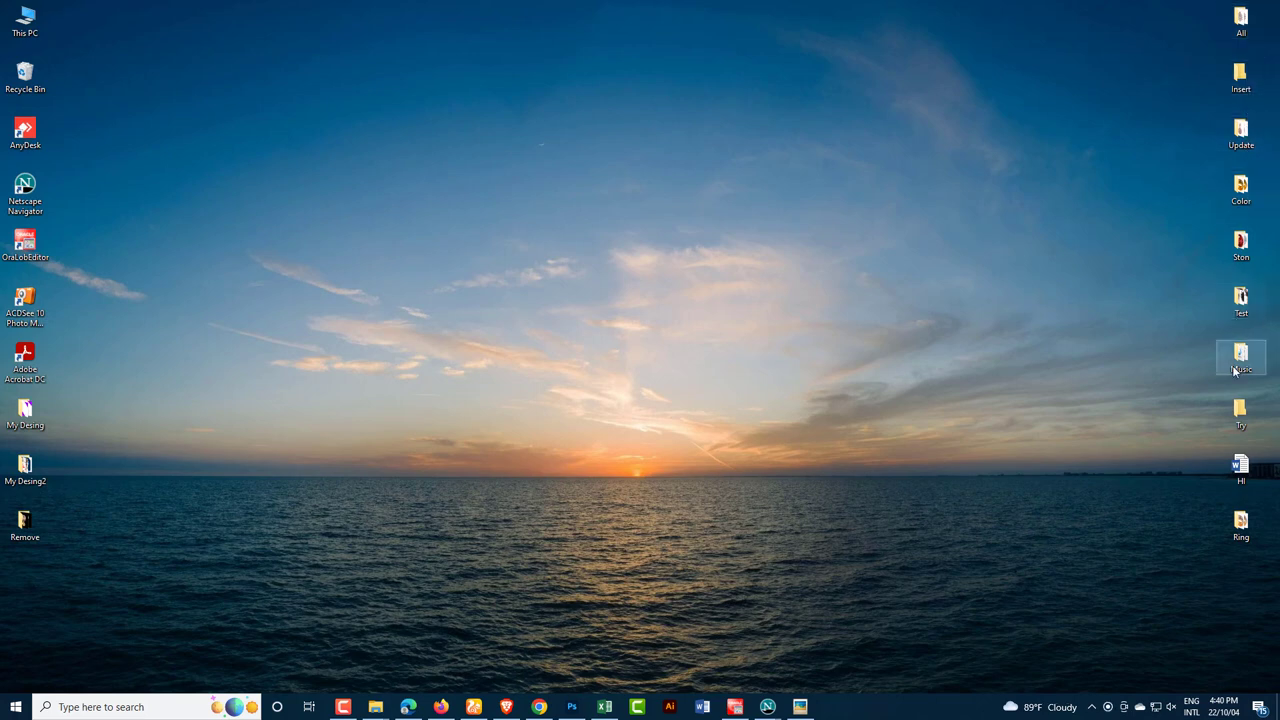
{"action": "double_click", "coordinate": [1240, 520]}
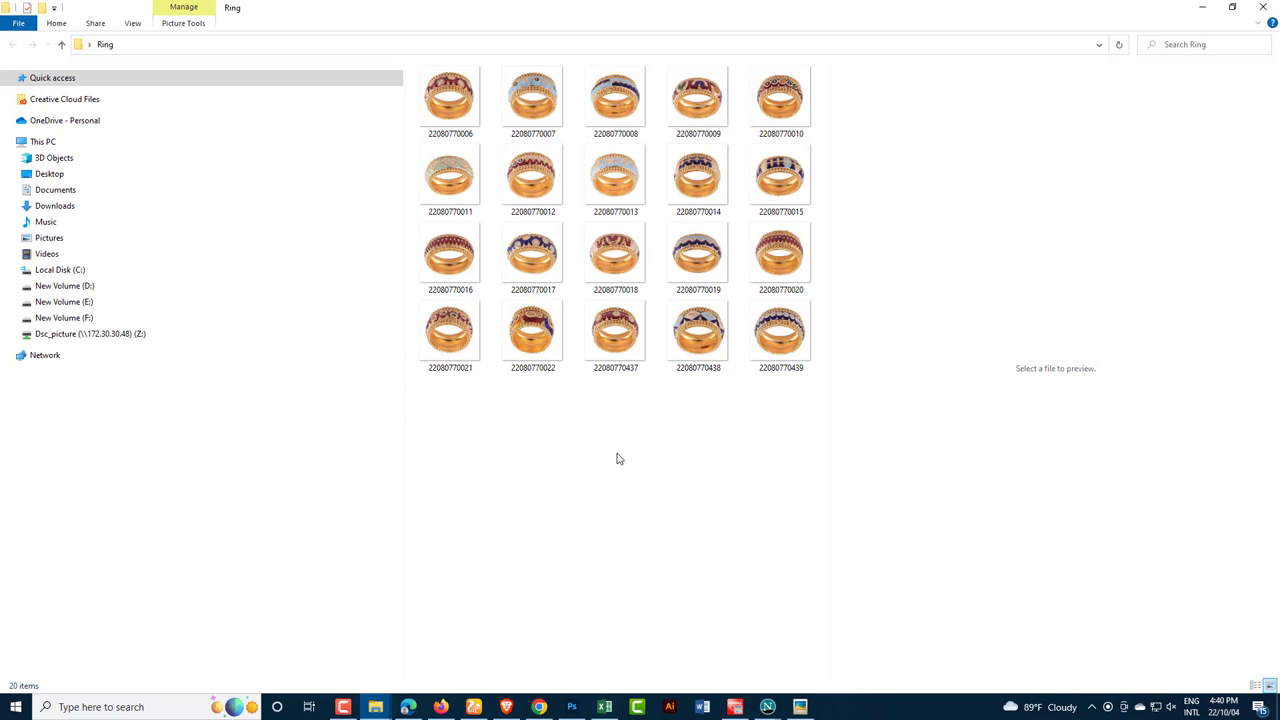
Step: Paste the 20 corrected copies into the Ring folder beside the originals, then deselect them
{"action": "right_click", "coordinate": [617, 458]}
{"action": "left_click", "coordinate": [651, 546]}
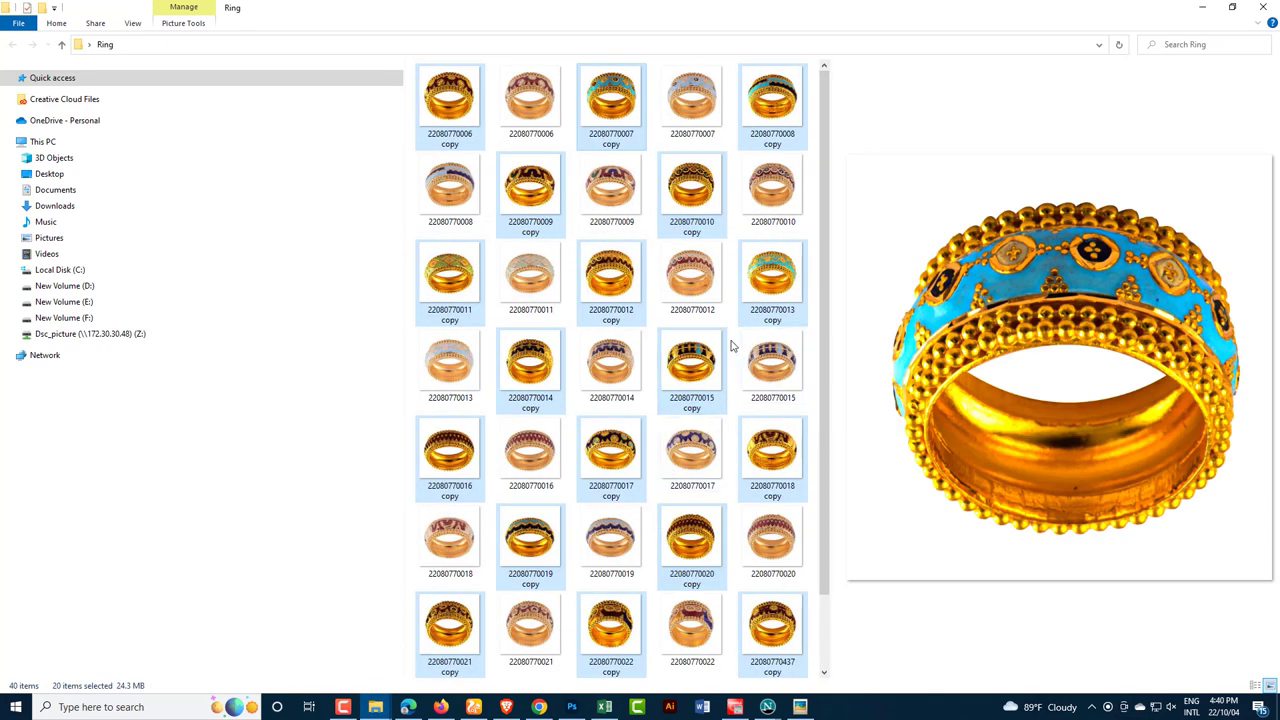
{"action": "left_click", "coordinate": [733, 345]}
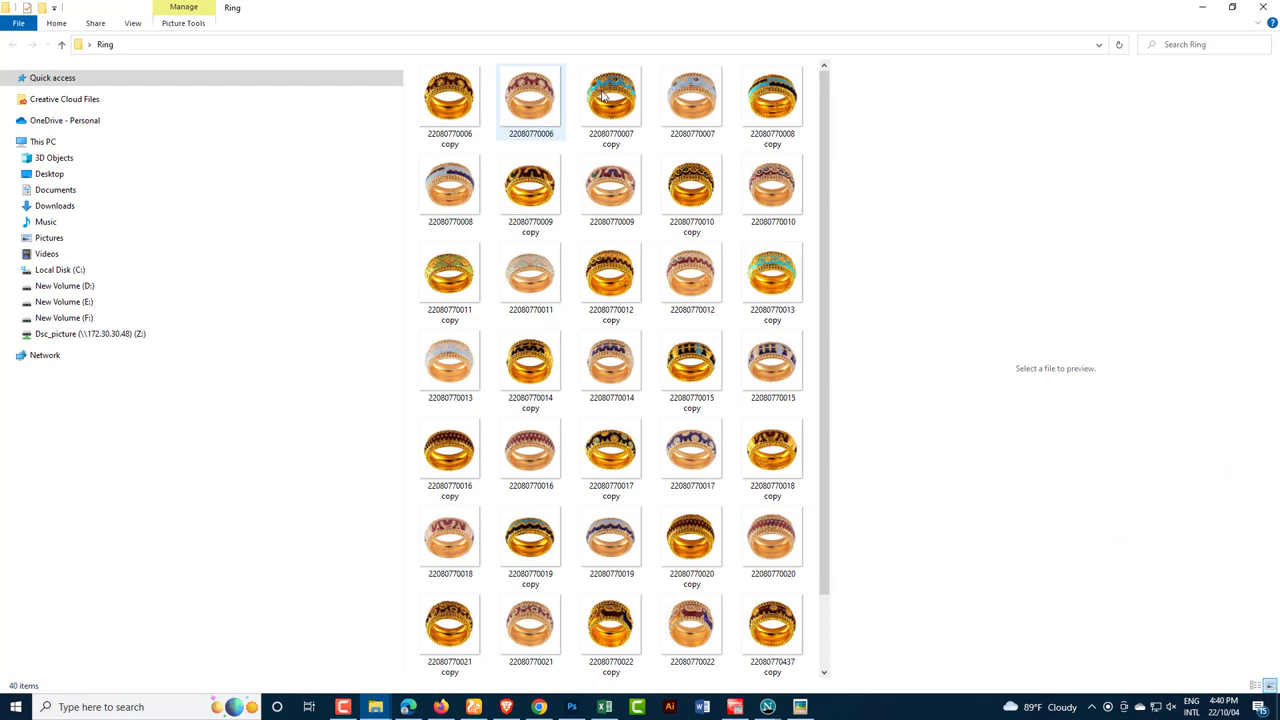
{"action": "mouse_move", "coordinate": [530, 100]}
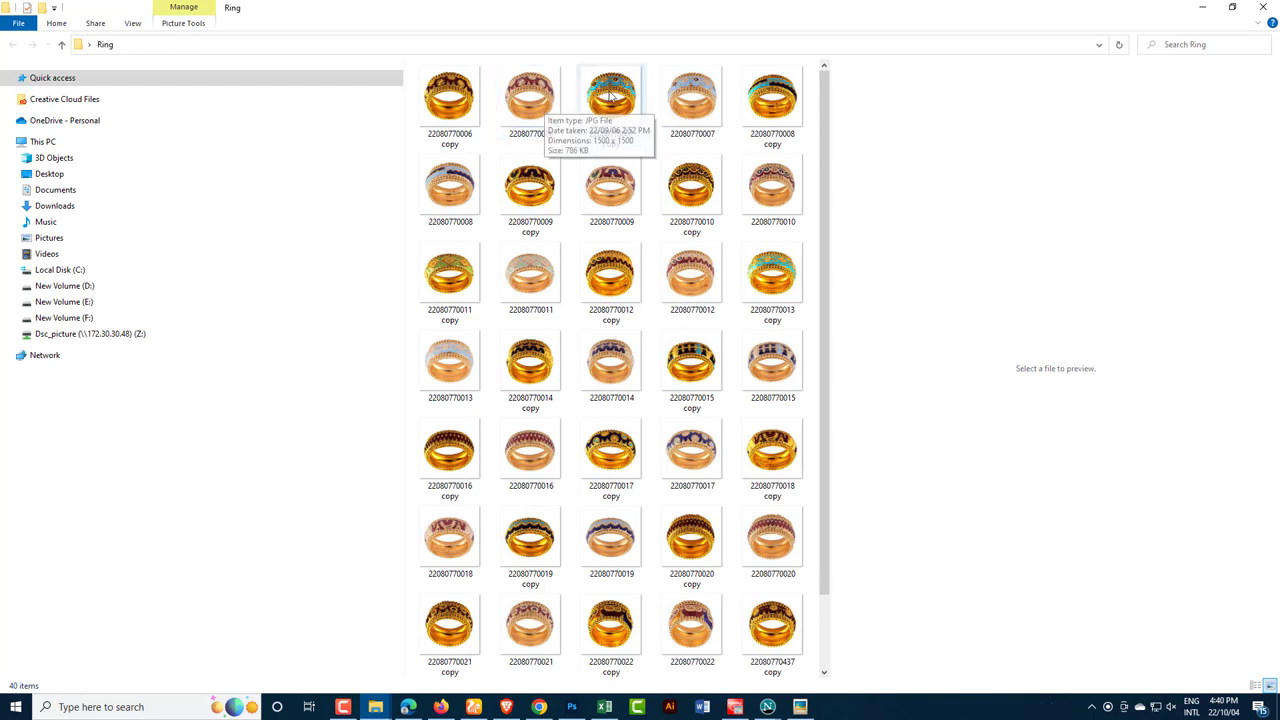
{"action": "left_click", "coordinate": [534, 103]}
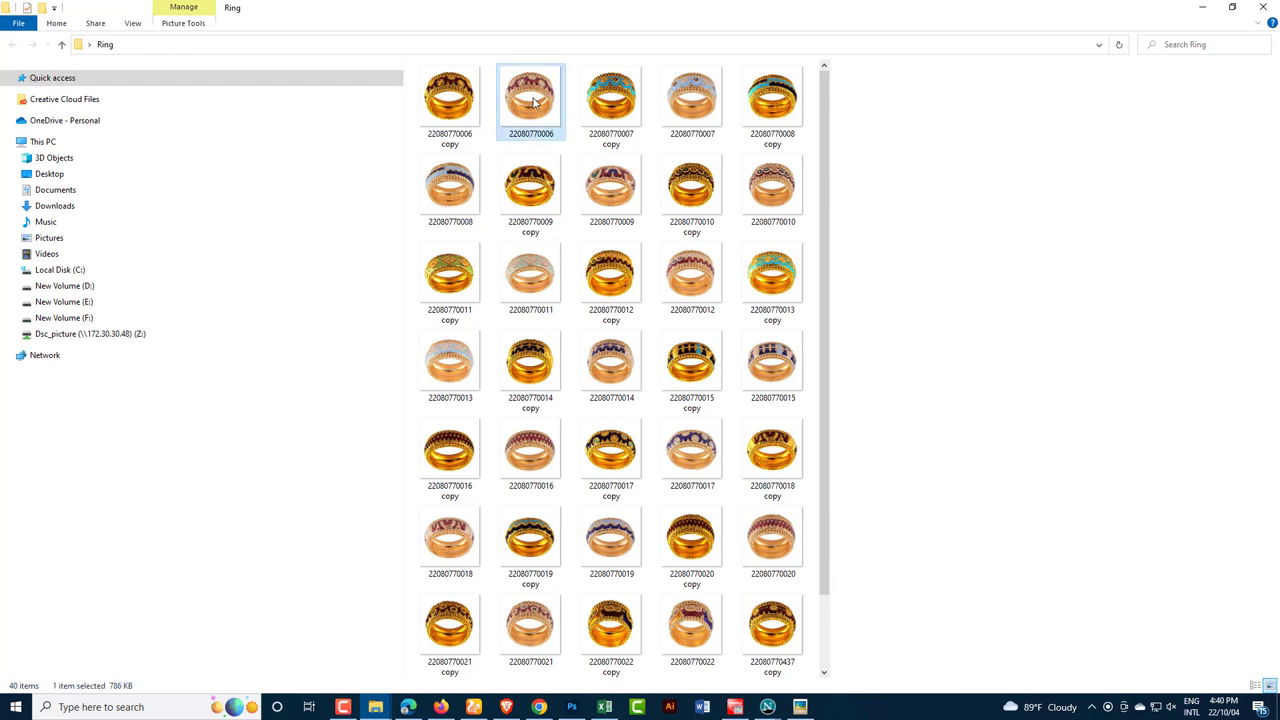
{"action": "left_click", "coordinate": [458, 106]}
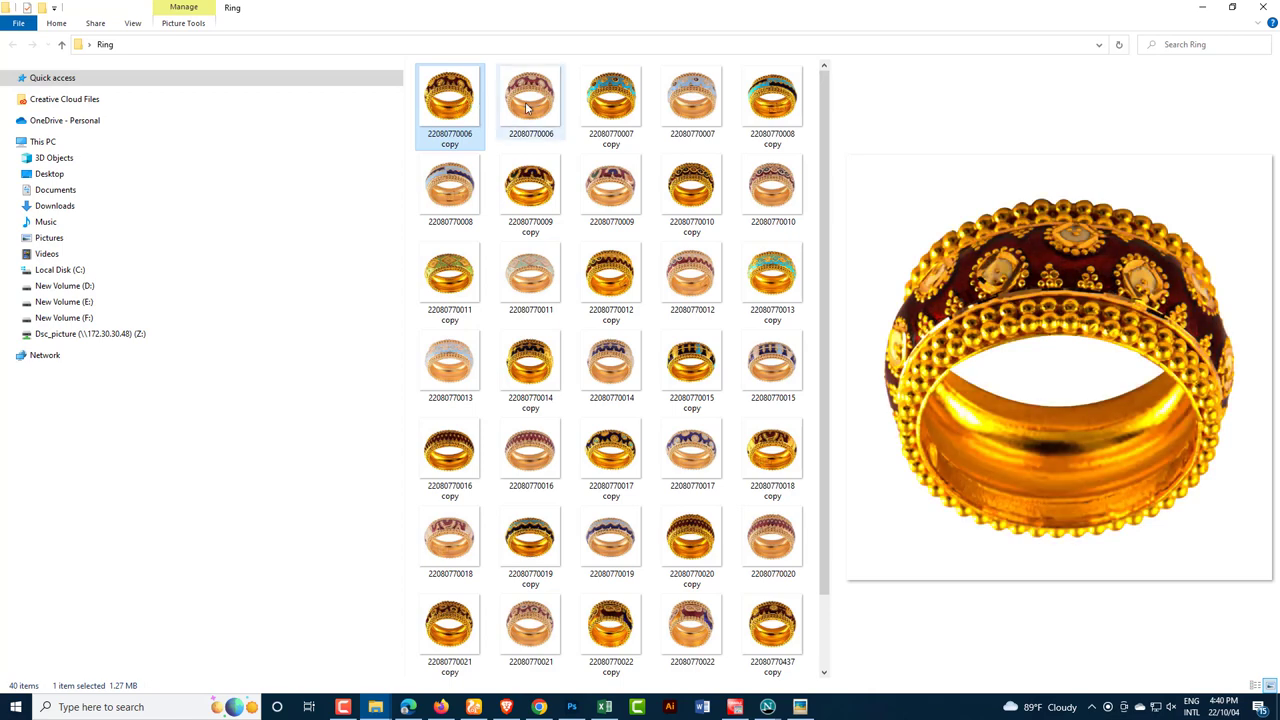
{"action": "left_click", "coordinate": [529, 108]}
{"action": "left_click", "coordinate": [468, 110]}
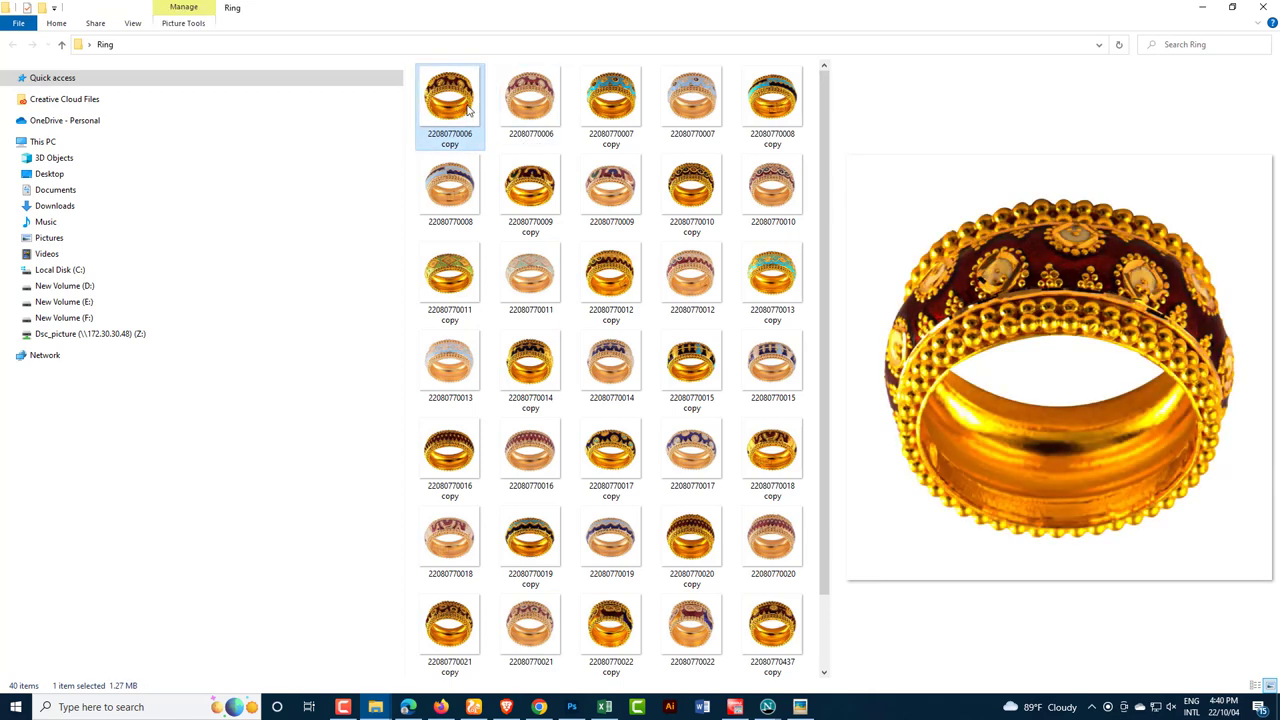
{"action": "left_click", "coordinate": [698, 95]}
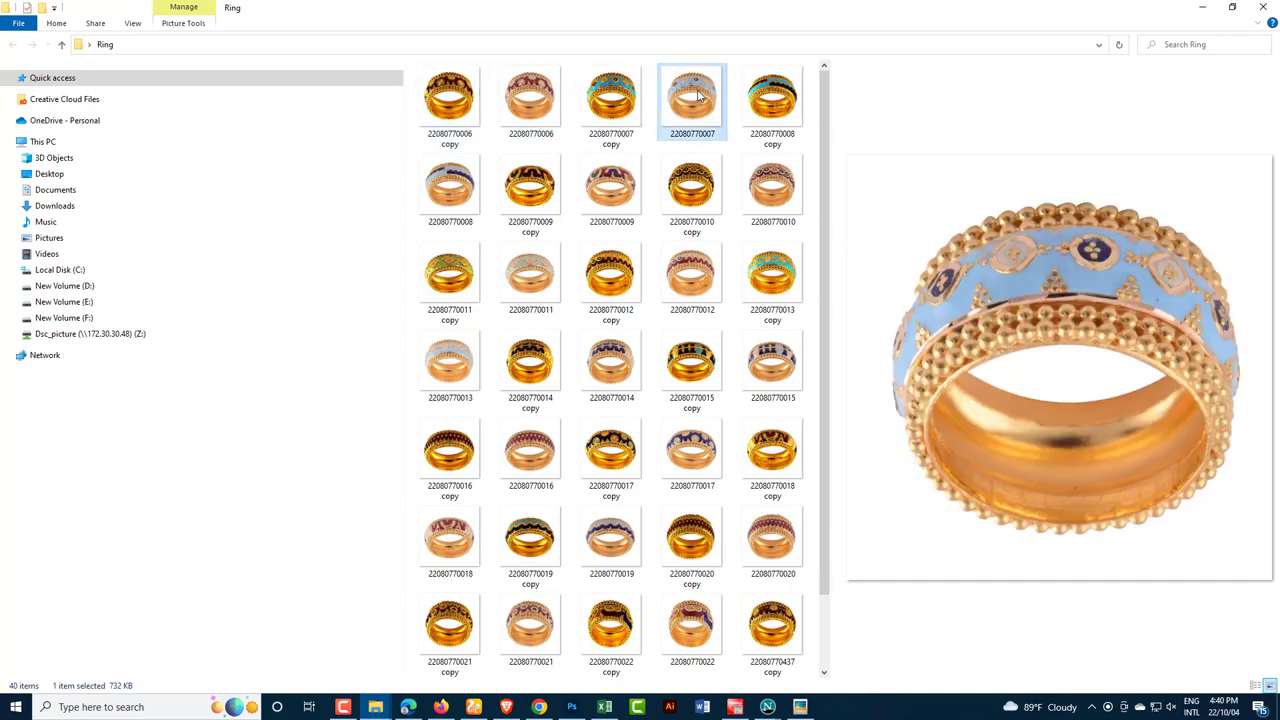
{"action": "left_click", "coordinate": [613, 97]}
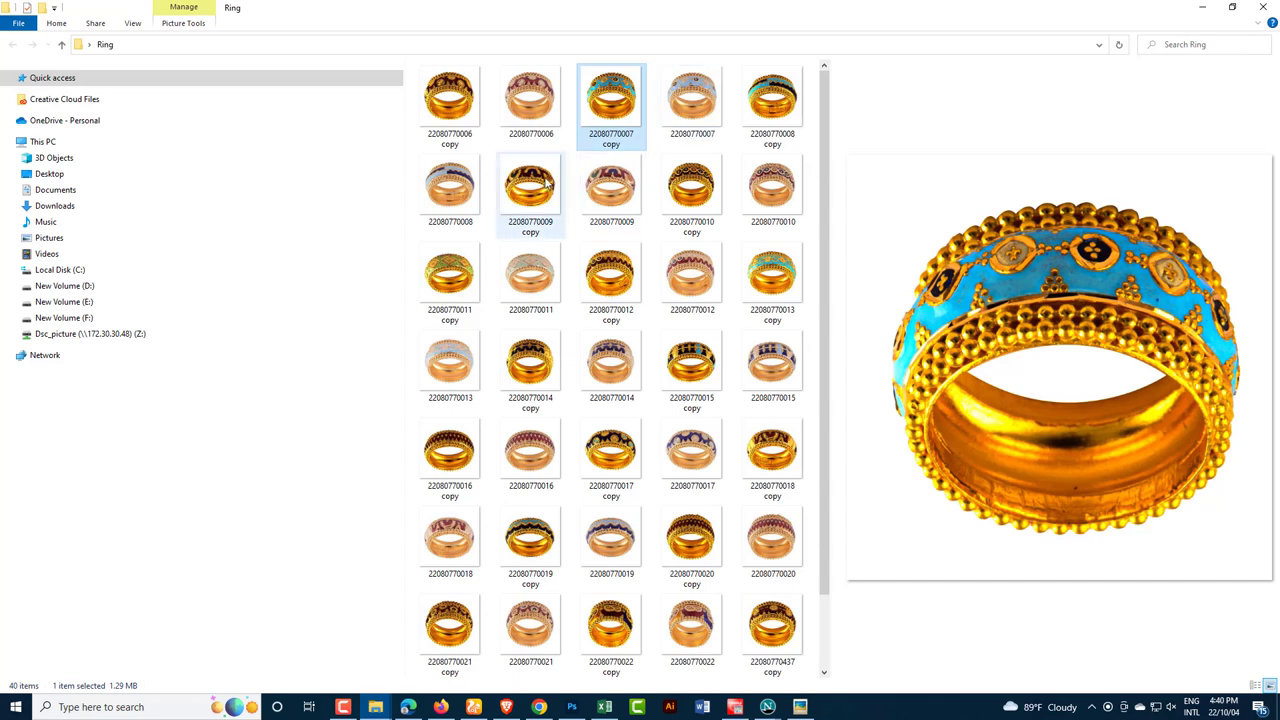
{"action": "left_click", "coordinate": [608, 182]}
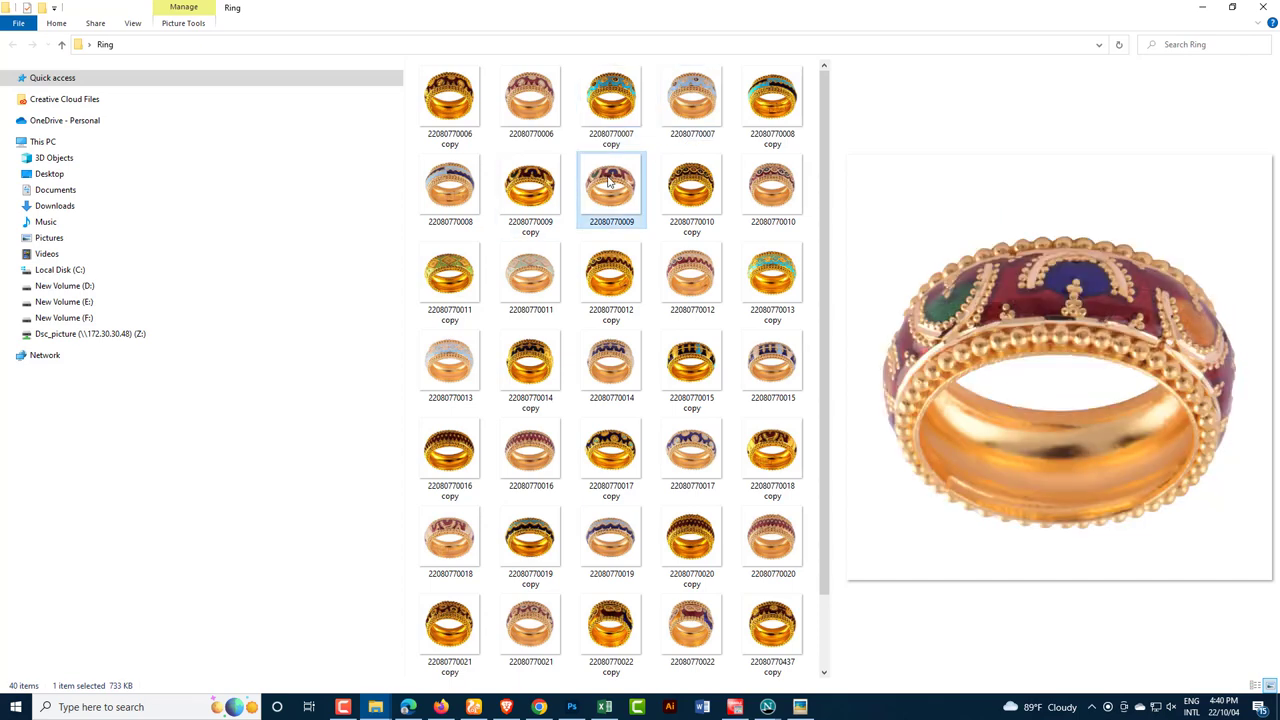
{"action": "left_click", "coordinate": [527, 182]}
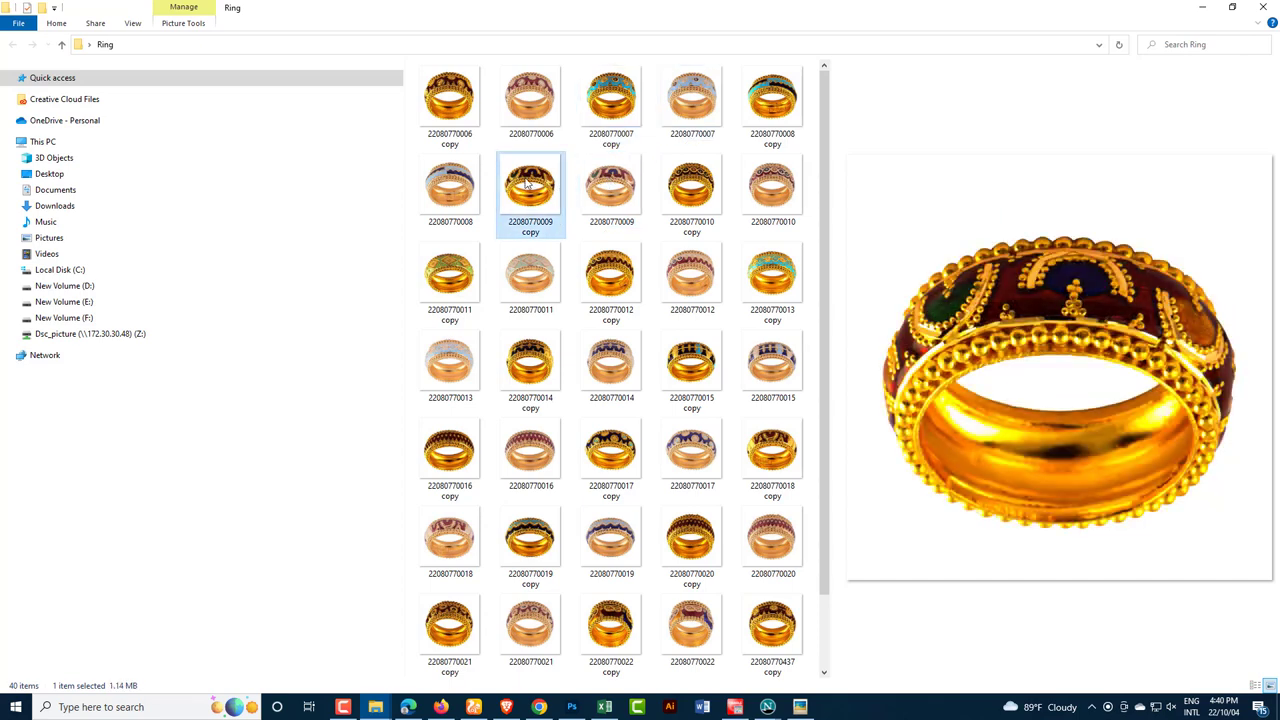
{"action": "left_click", "coordinate": [772, 180]}
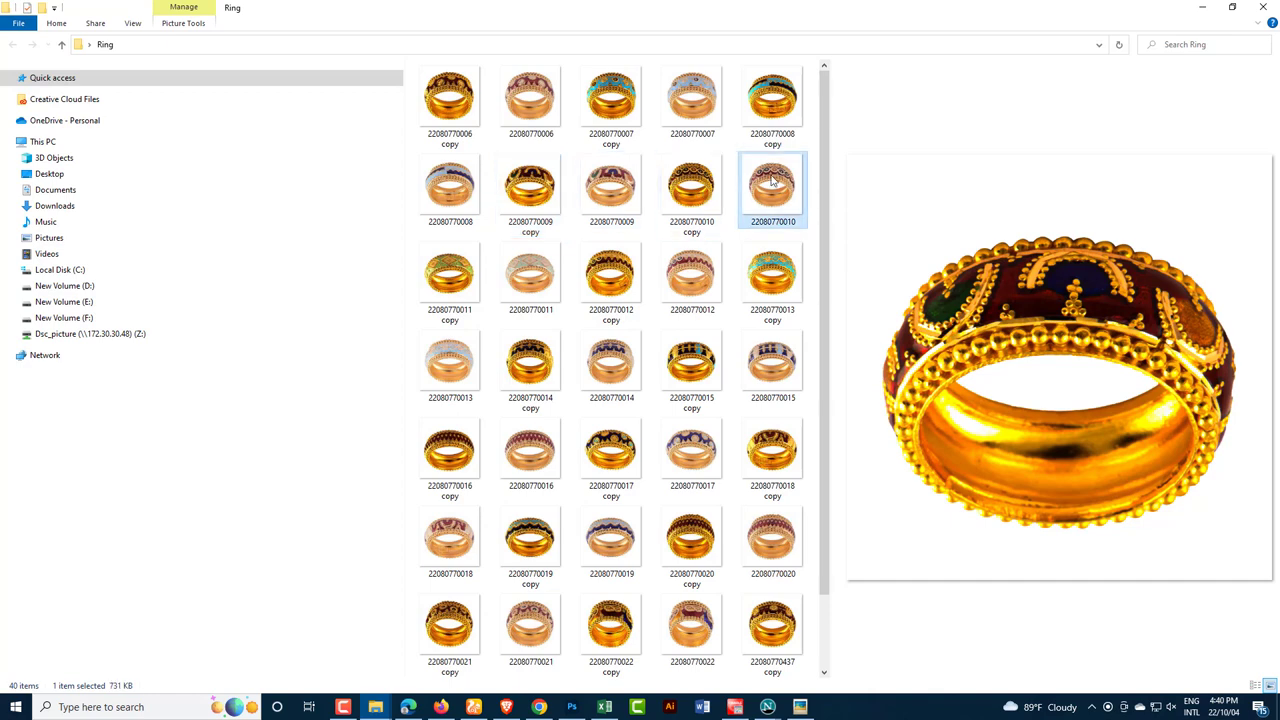
{"action": "left_click", "coordinate": [686, 186]}
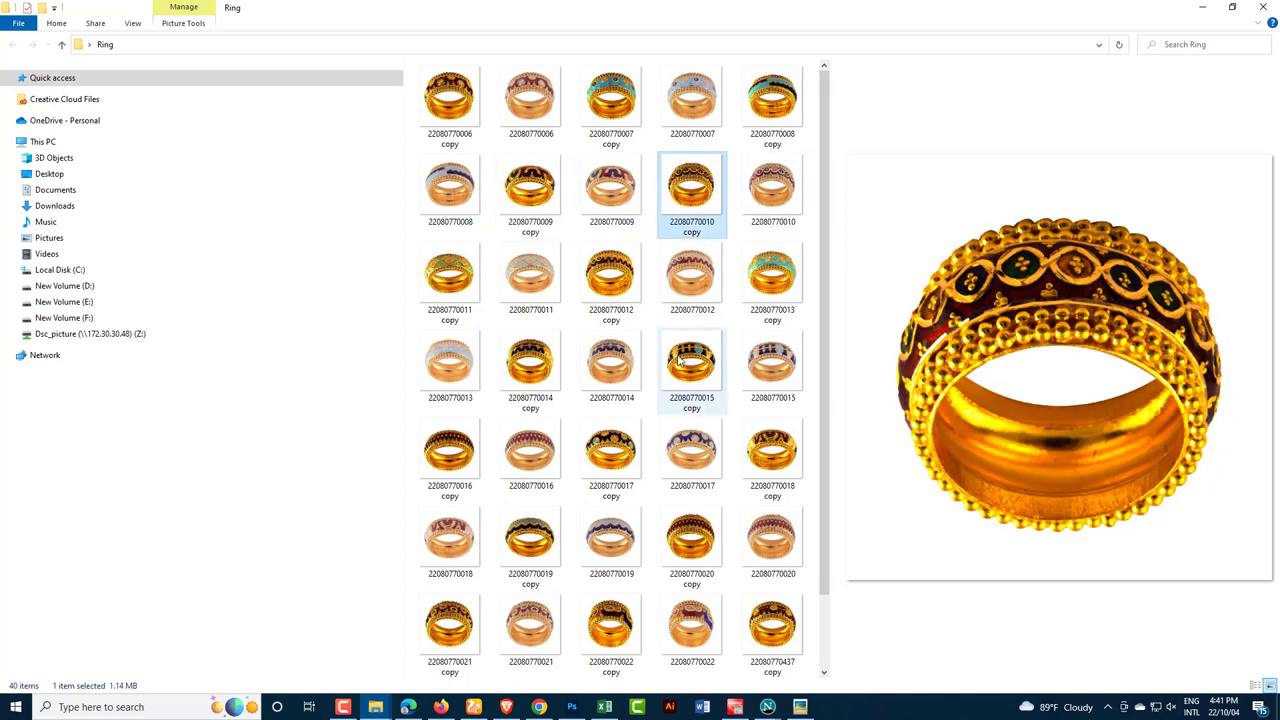
{"action": "left_click", "coordinate": [691, 440]}
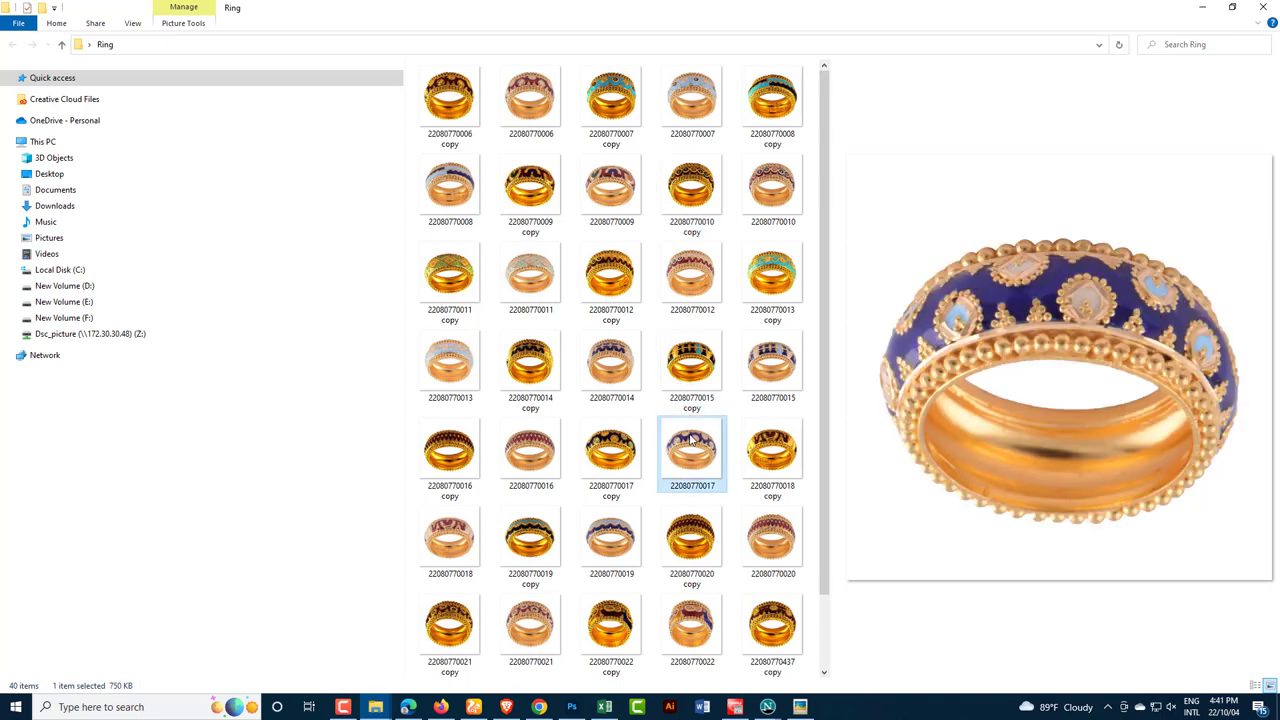
{"action": "left_click", "coordinate": [609, 443]}
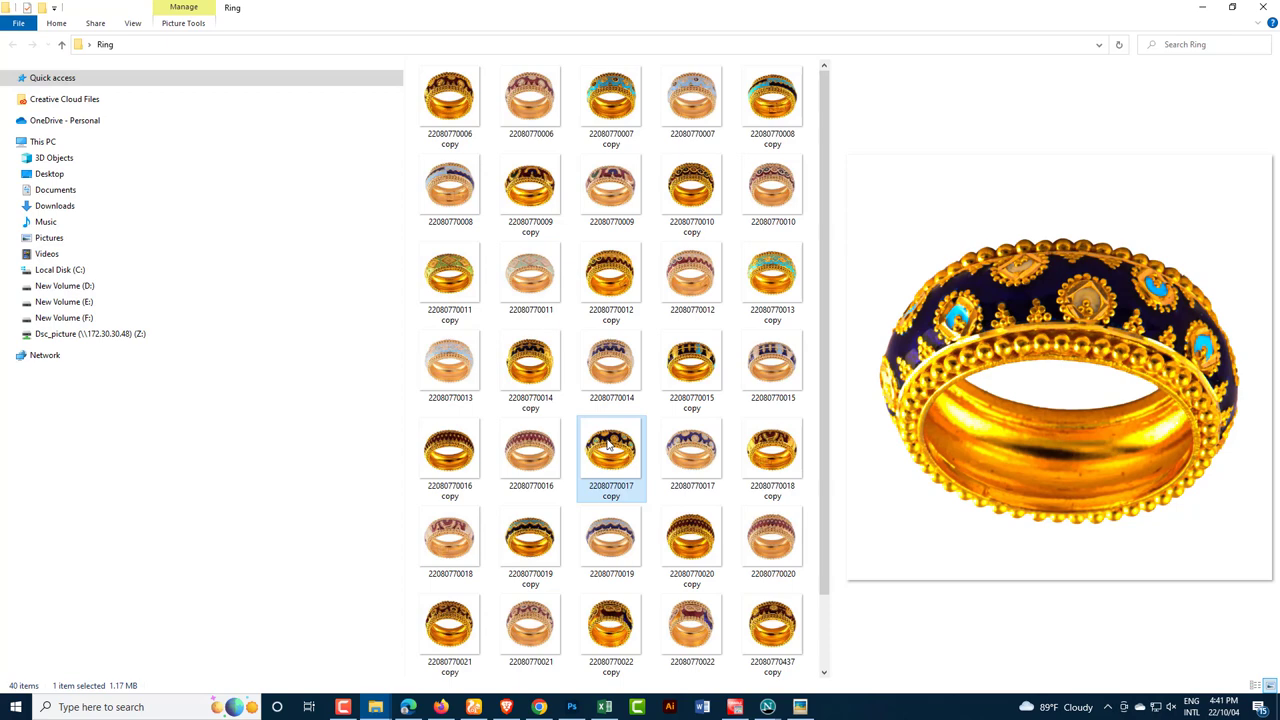
{"action": "left_click", "coordinate": [526, 446]}
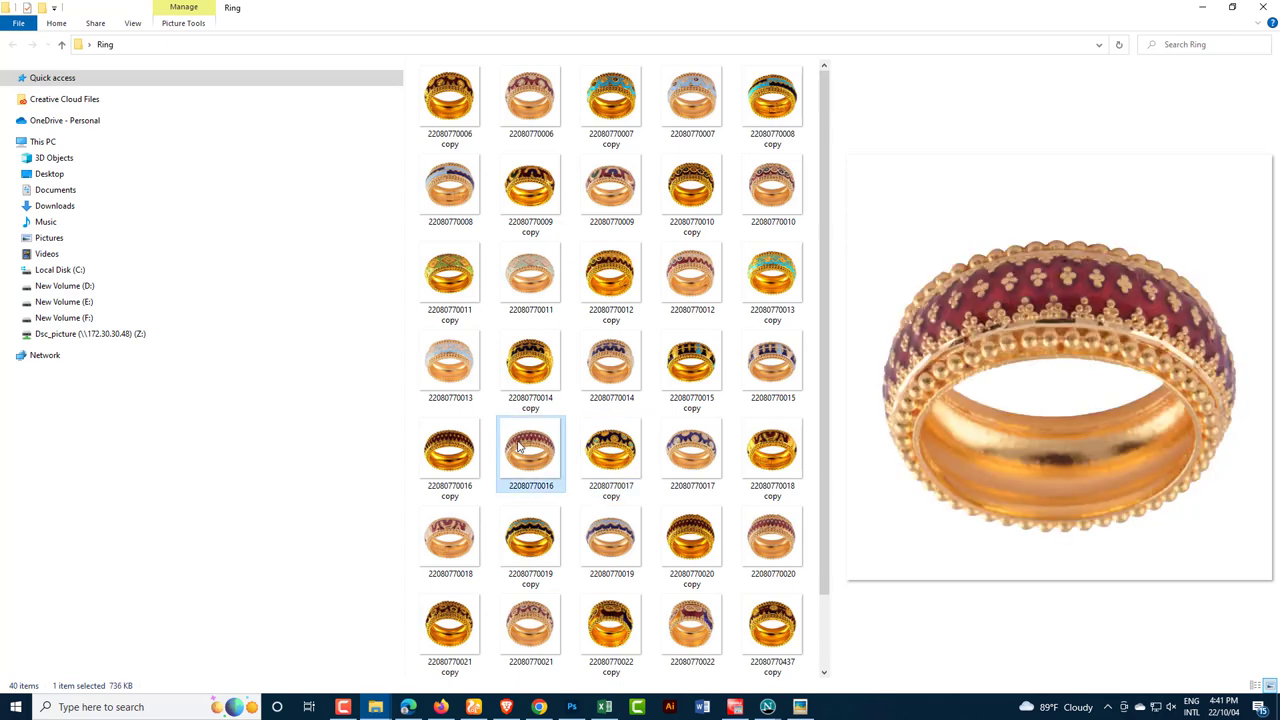
{"action": "left_click", "coordinate": [455, 447]}
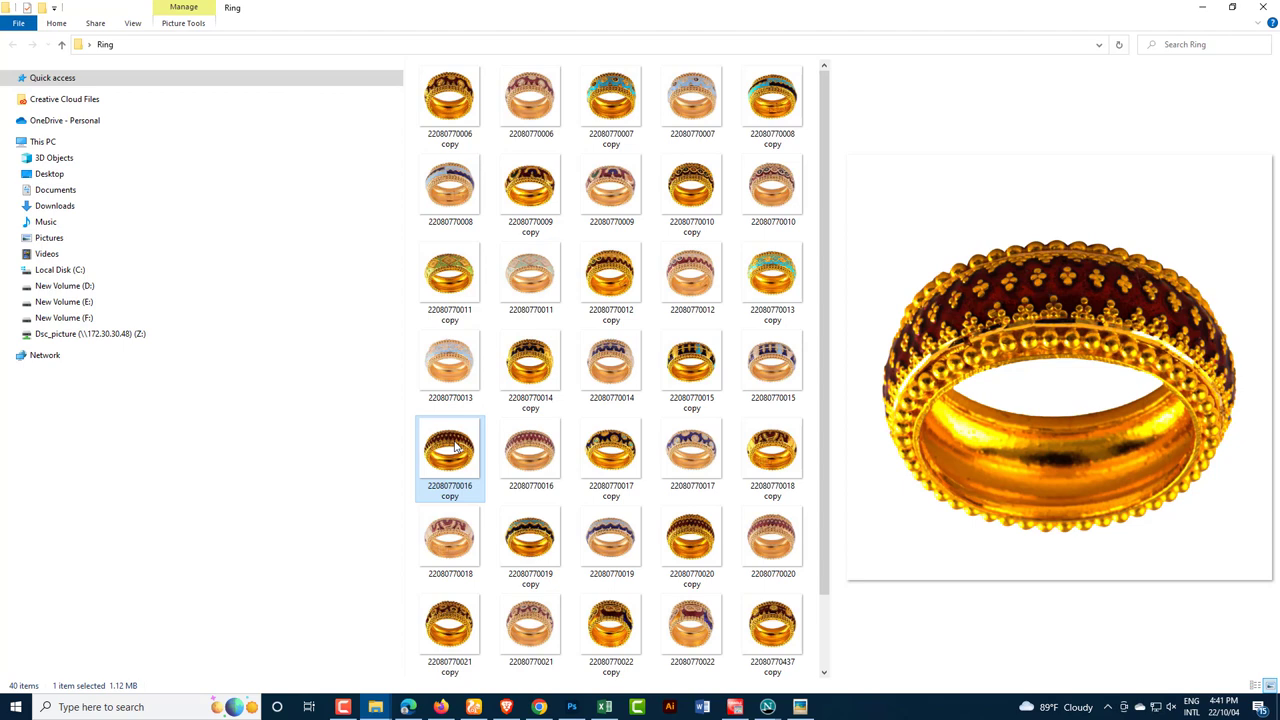
{"action": "left_click", "coordinate": [1206, 10]}
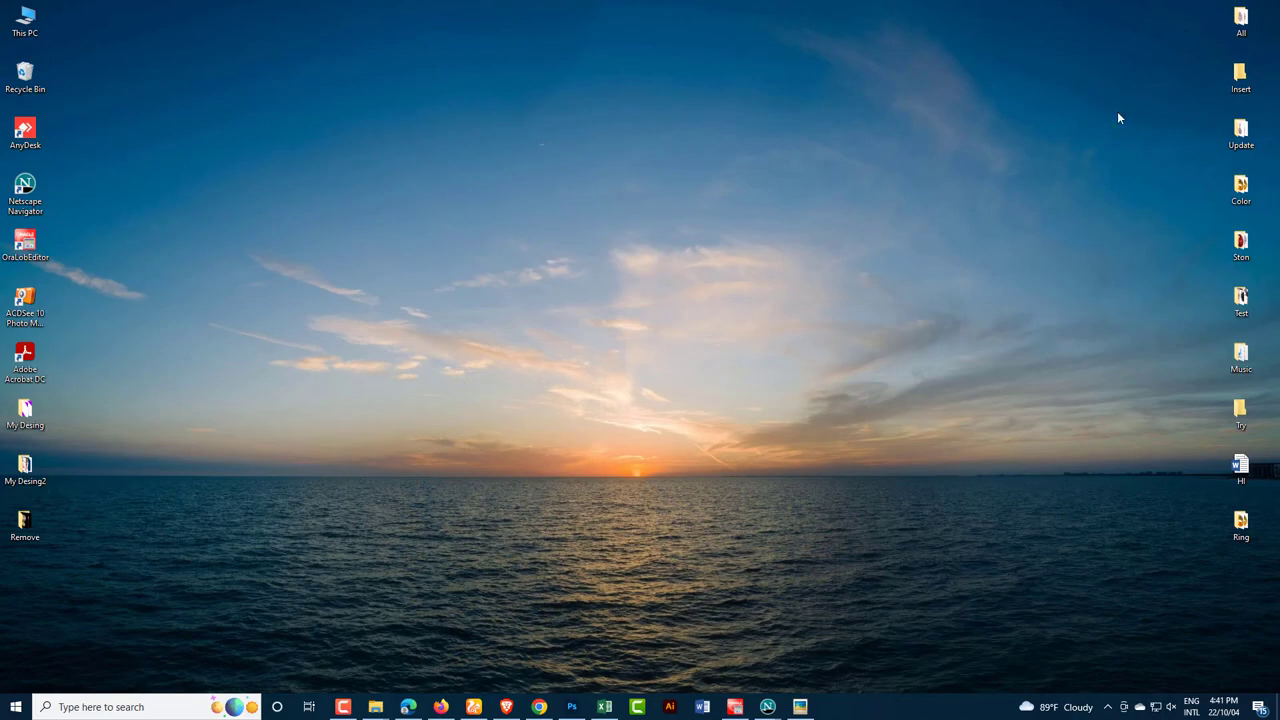